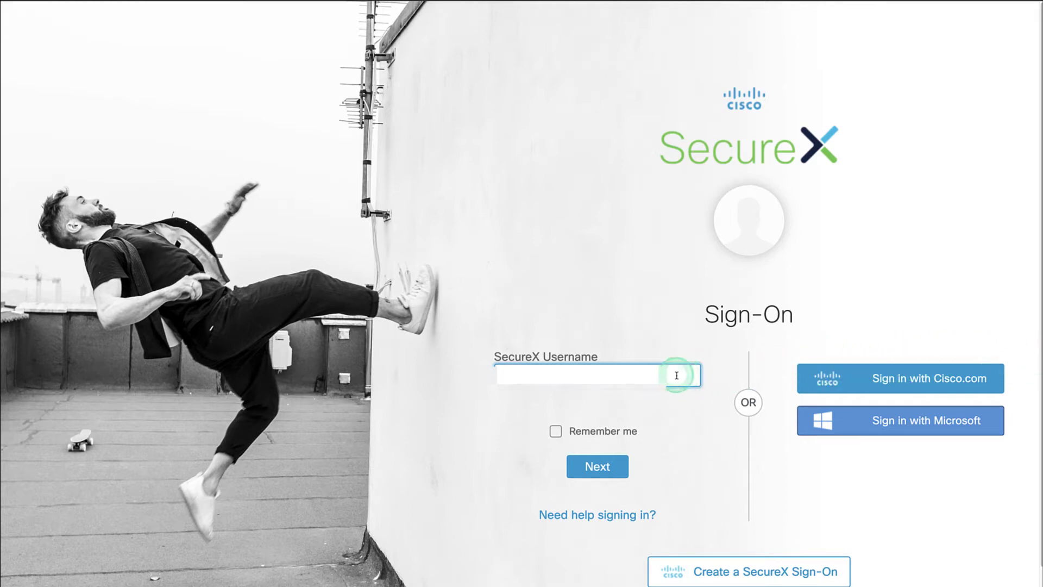
# Sign in with the account username, launch SecureX, and approve the Duo push.
pyautogui.write('username')
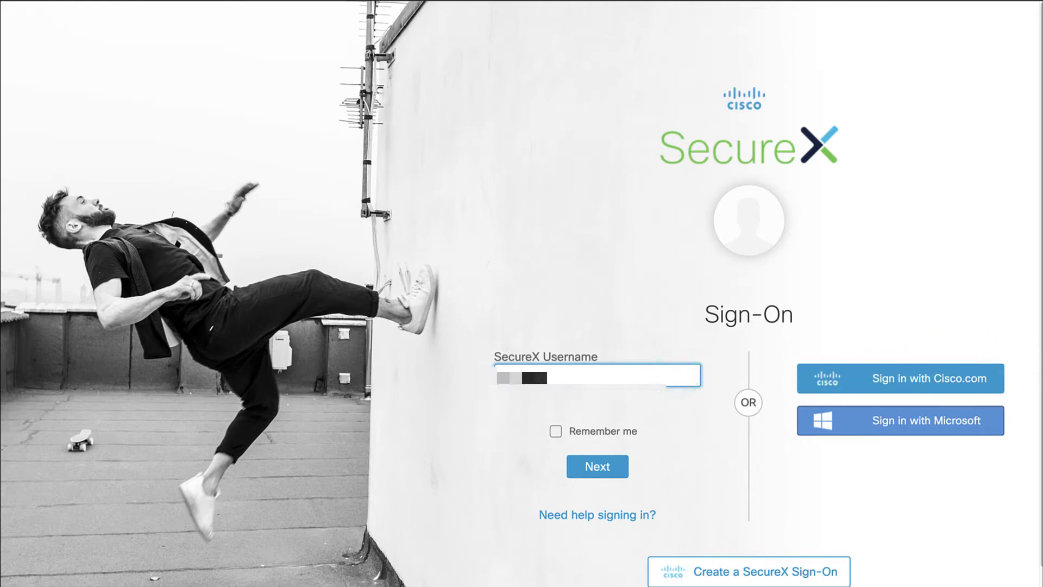
pyautogui.write('xxxxx')
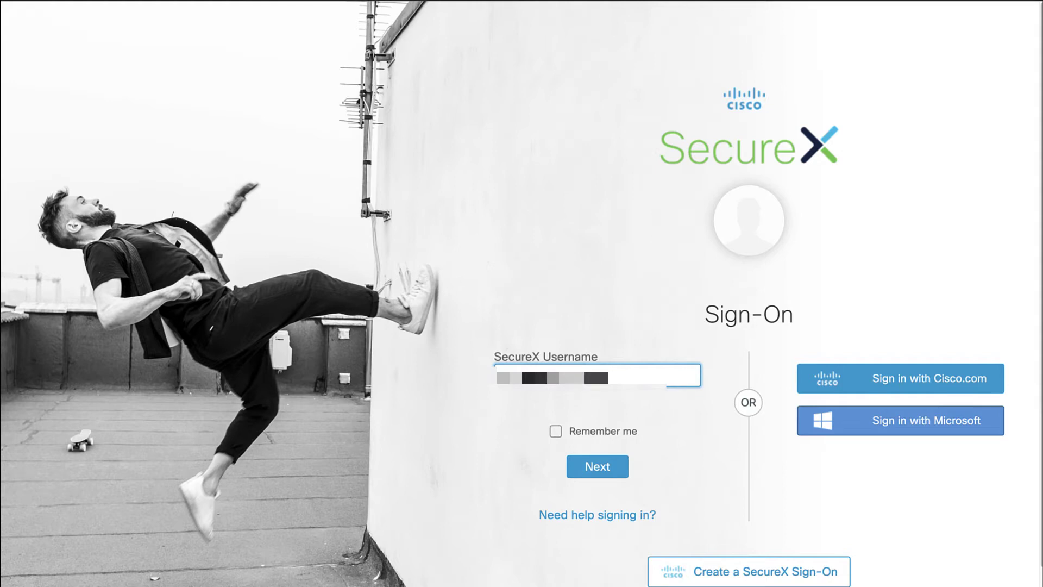
pyautogui.click(602, 471)
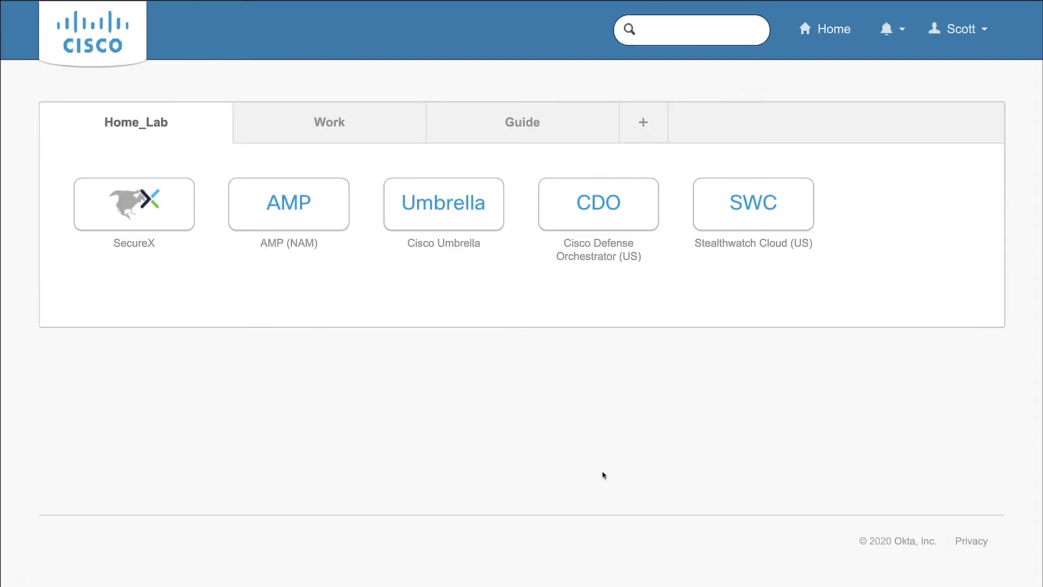
pyautogui.click(603, 474)
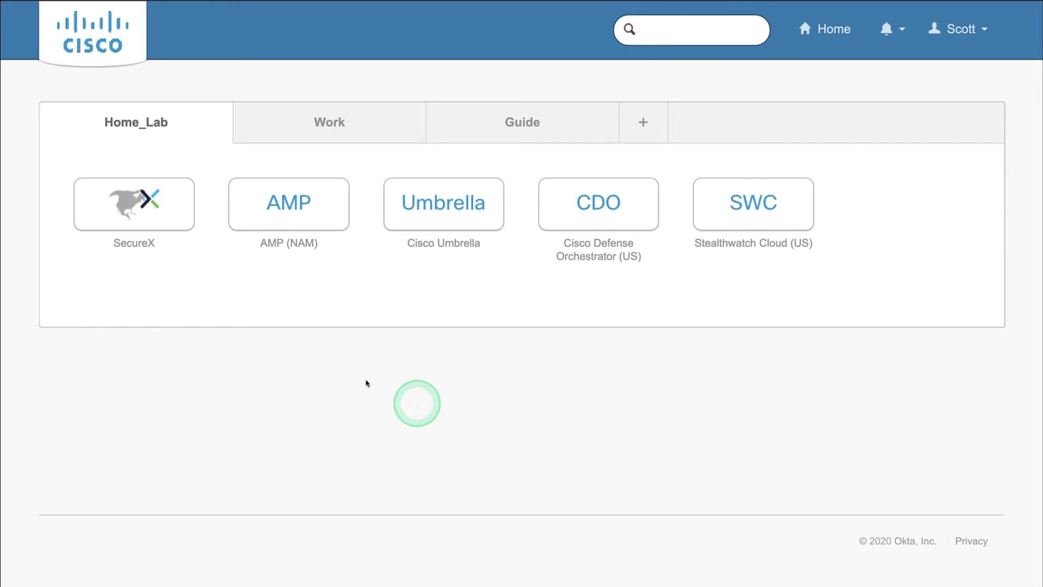
pyautogui.click(148, 224)
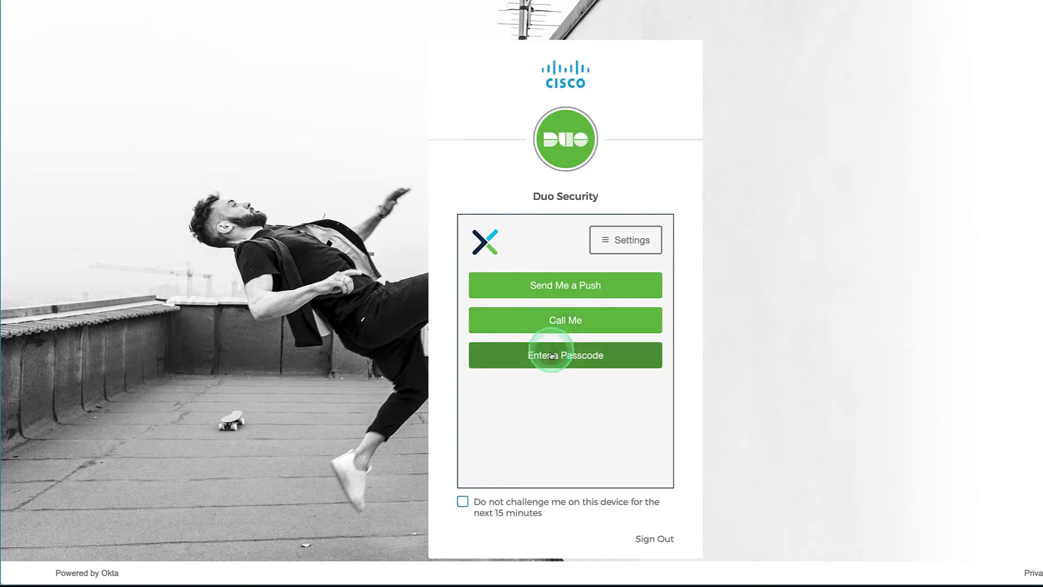
pyautogui.click(573, 287)
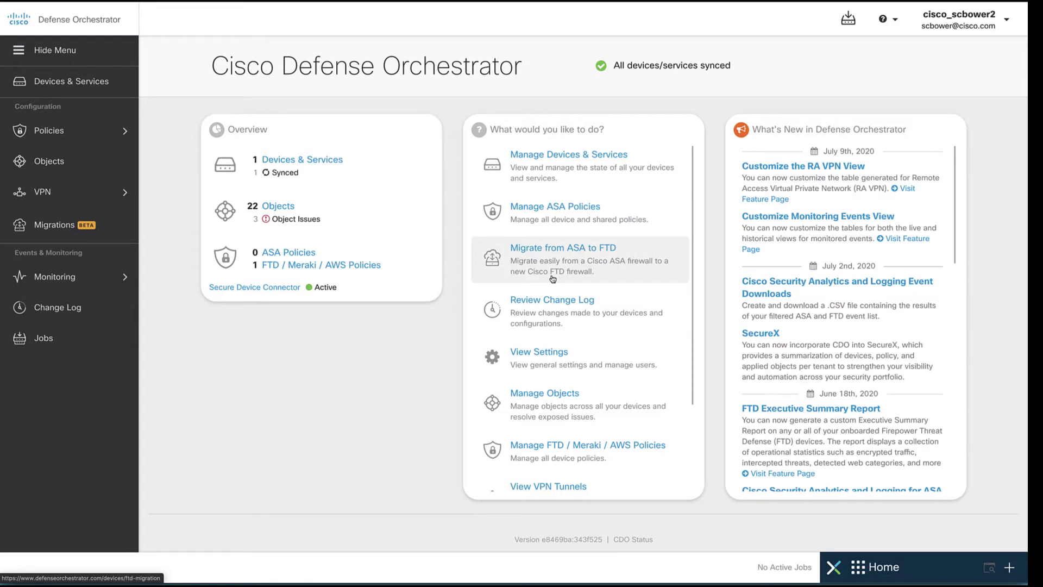
# Review the ACME Corporate Firewall's access policy rules, then go back to Devices & Services.
pyautogui.click(334, 159)
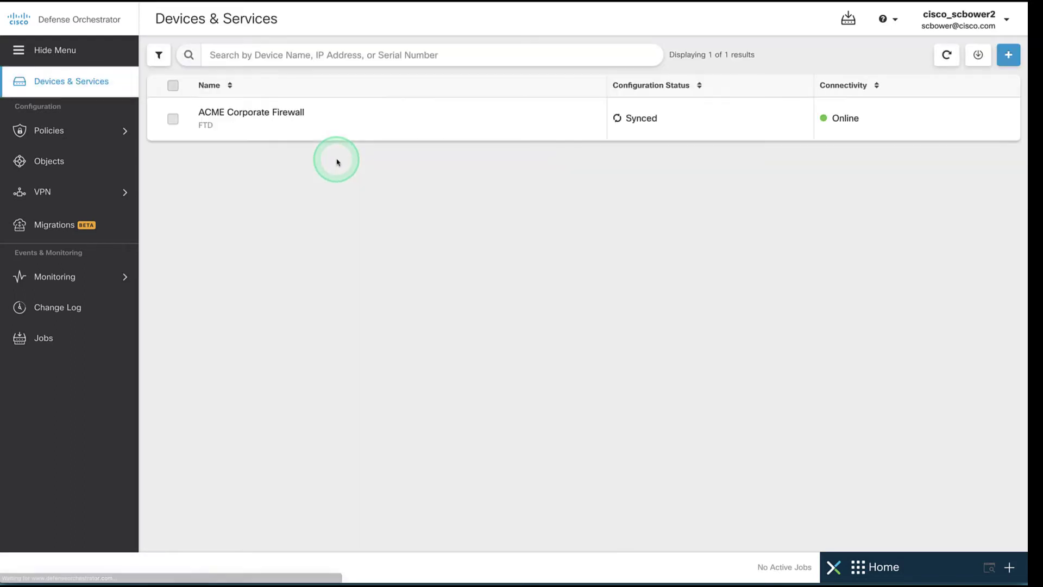
pyautogui.click(173, 118)
pyautogui.click(793, 318)
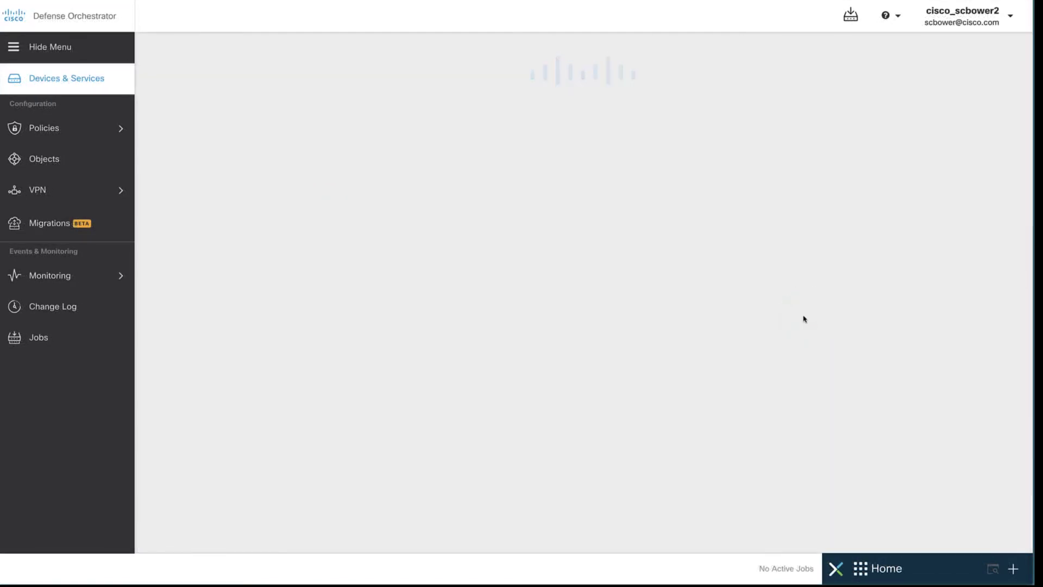
pyautogui.click(804, 318)
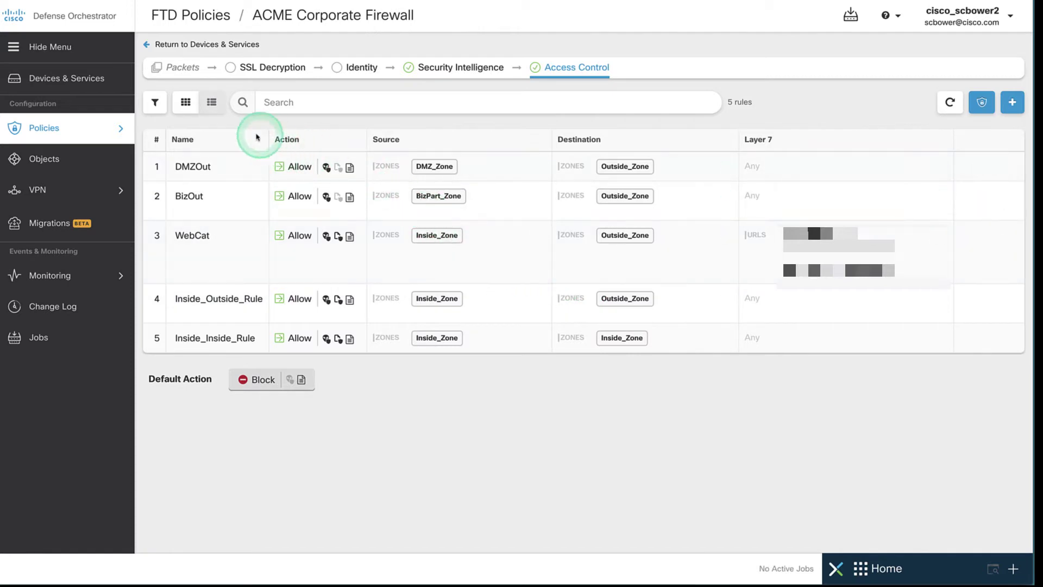
pyautogui.click(96, 81)
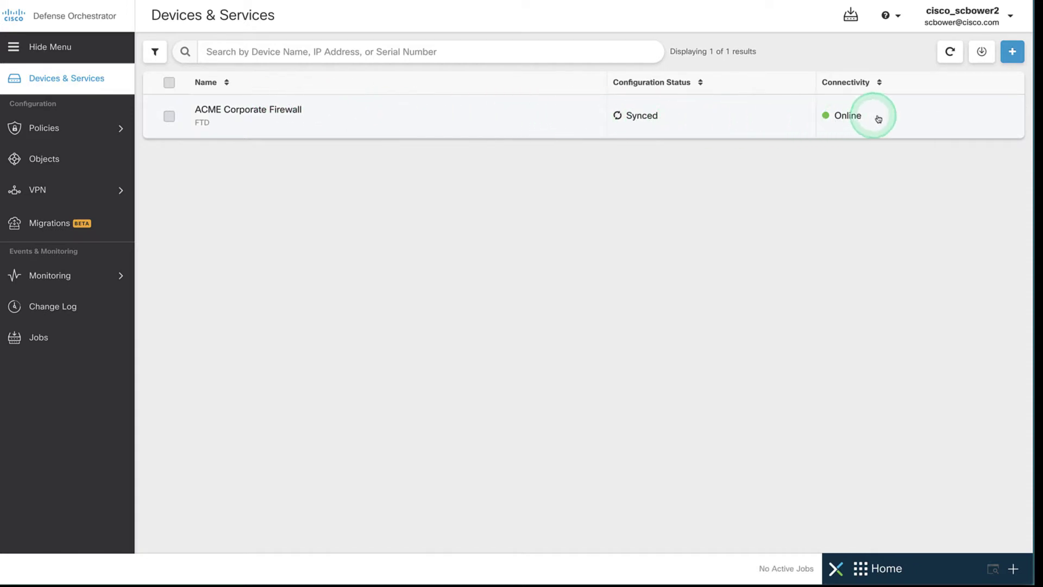
# Start a new onboarding and choose the AWS VPC option.
pyautogui.click(1014, 52)
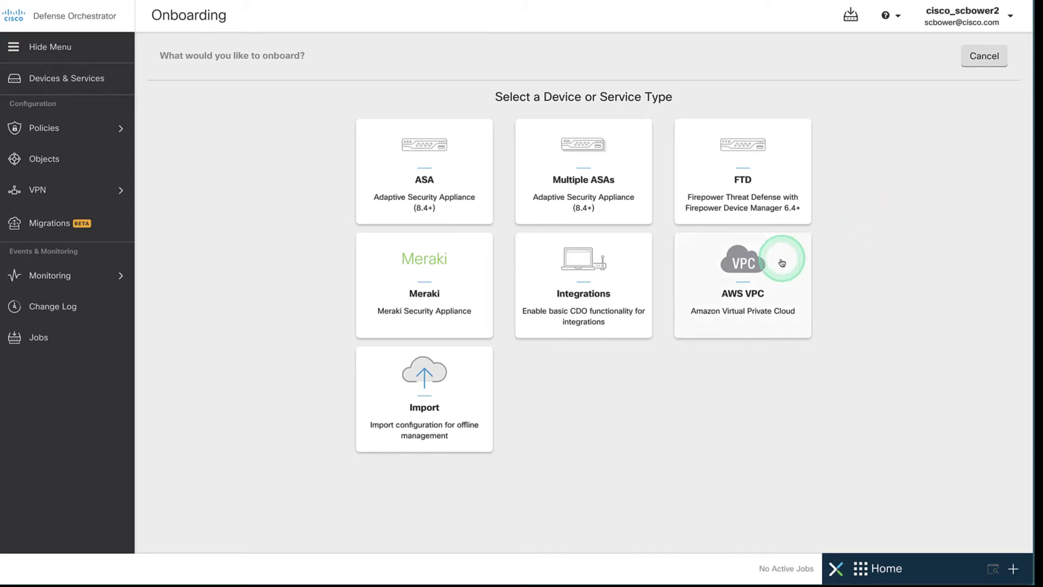
pyautogui.click(740, 274)
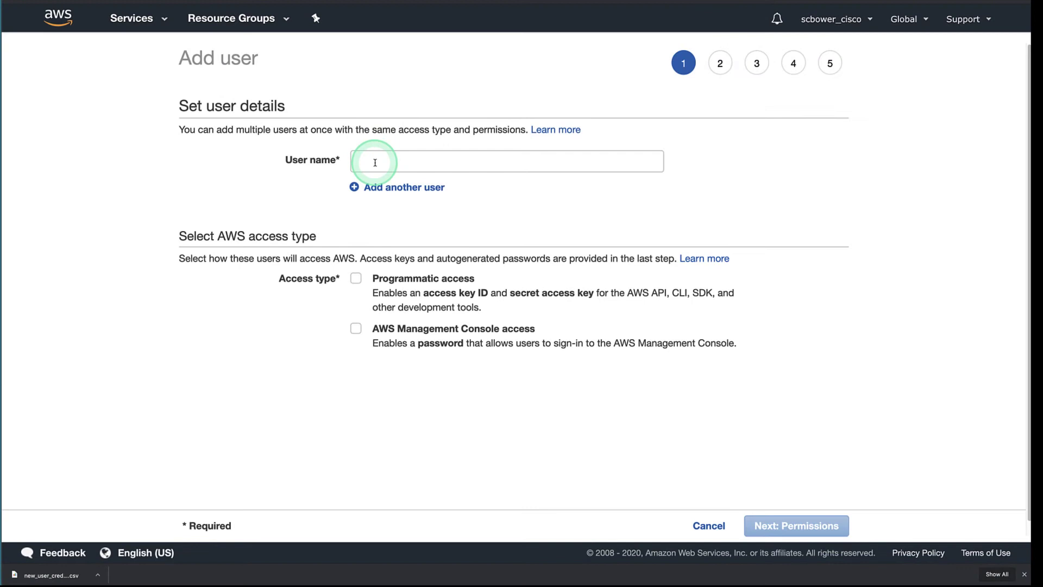
# Create IAM user 'Acme' with Programmatic access through to the review step.
pyautogui.click(375, 162)
pyautogui.write('A')
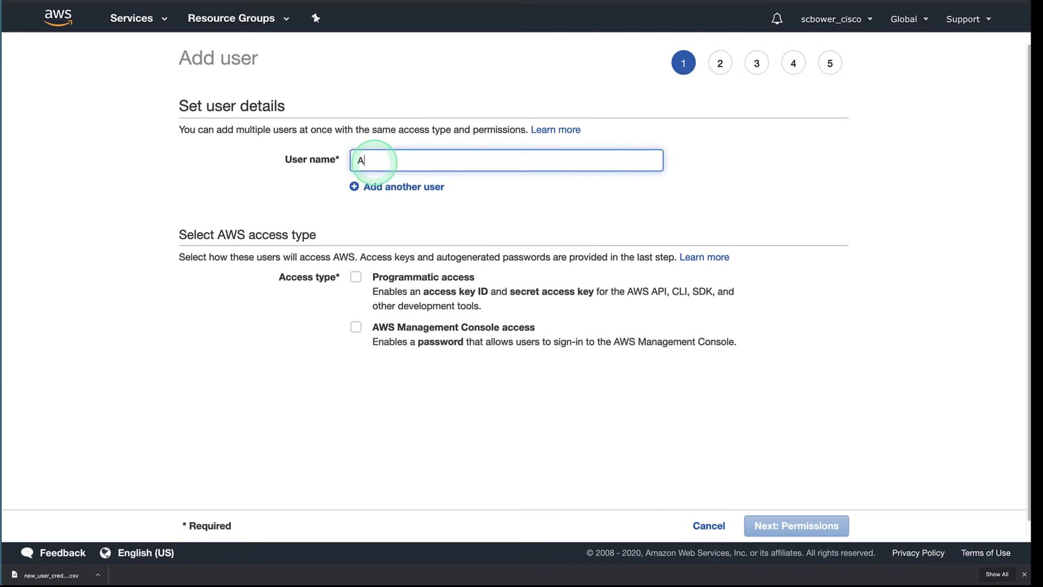
pyautogui.write('cme')
pyautogui.click(375, 162)
pyautogui.click(356, 277)
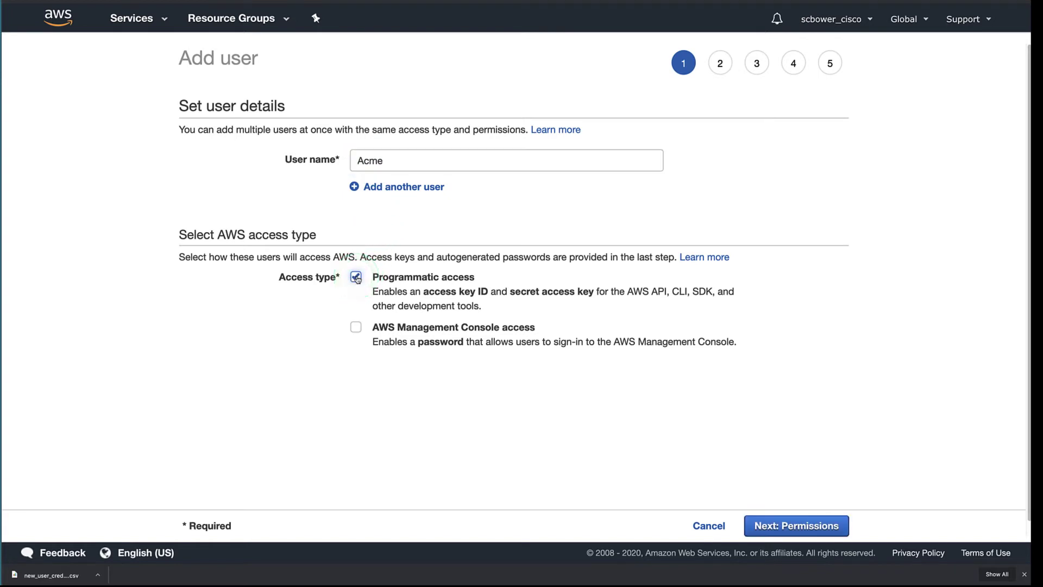
pyautogui.moveTo(356, 278); pyautogui.dragTo(472, 302)
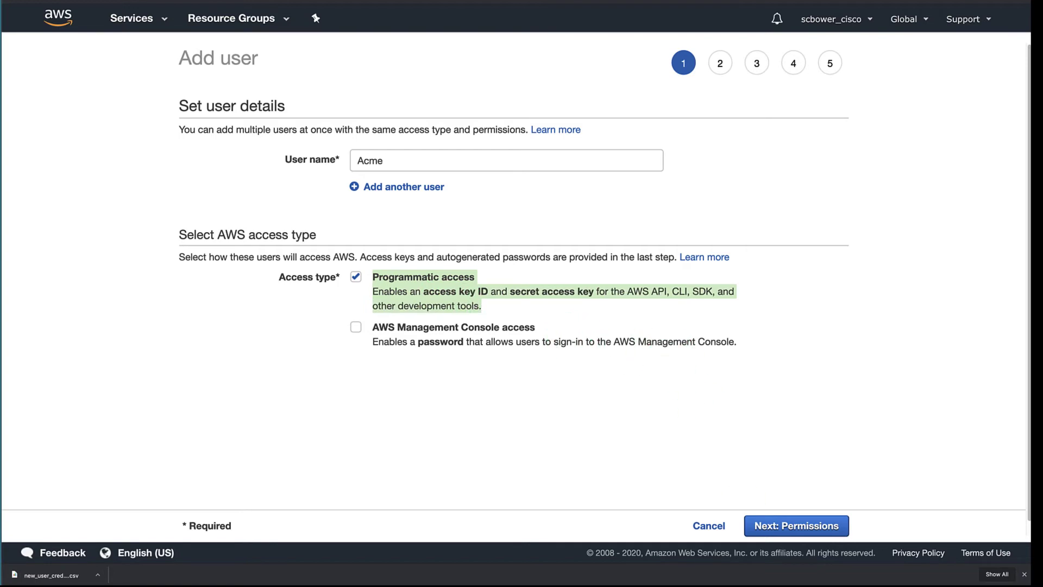
pyautogui.click(797, 526)
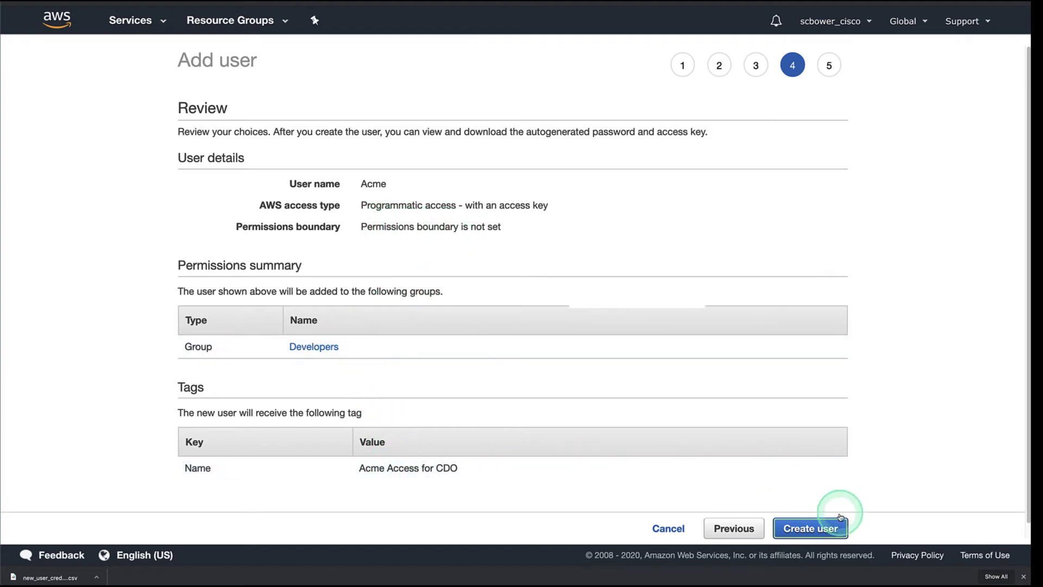
pyautogui.click(819, 530)
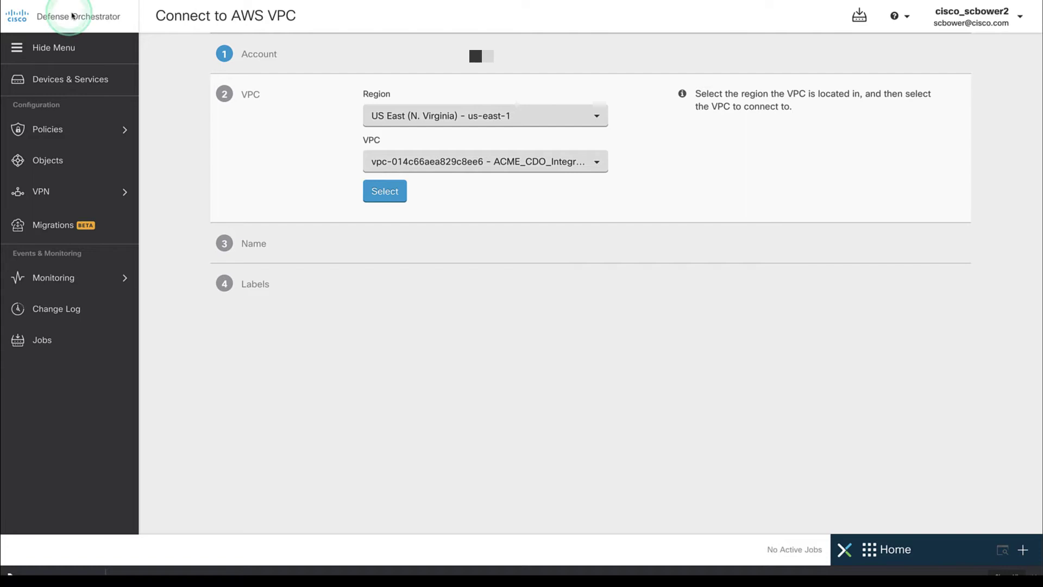
# Select region US East (N. Virginia) and the only listed VPC.
pyautogui.click(402, 124)
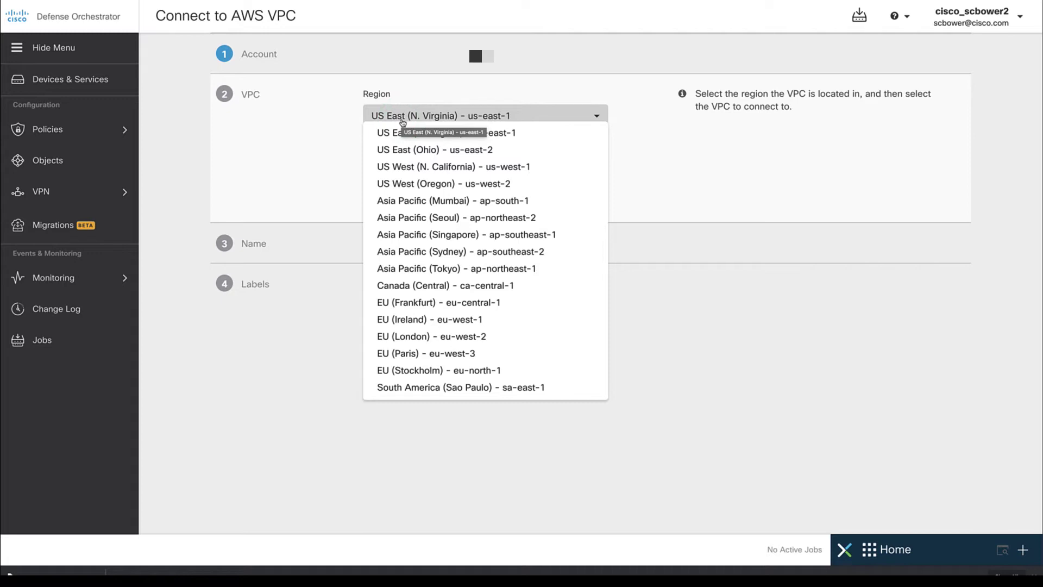
pyautogui.click(326, 156)
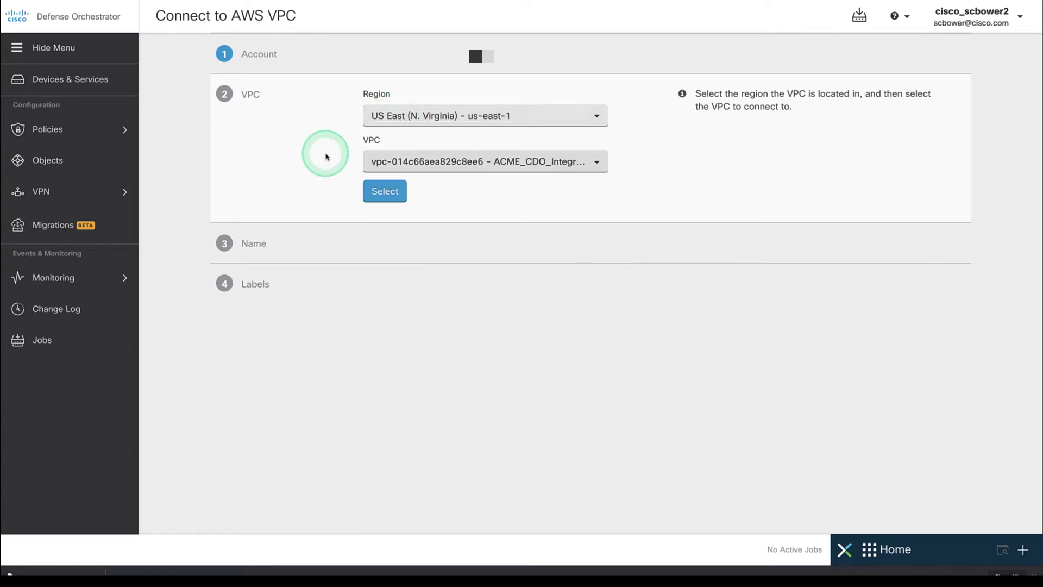
pyautogui.click(595, 162)
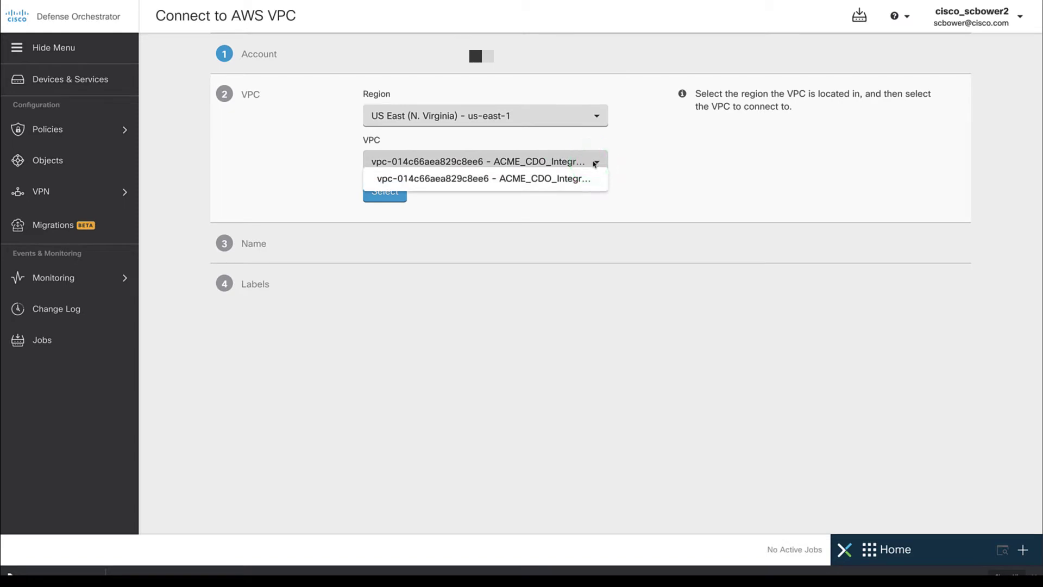
pyautogui.click(587, 165)
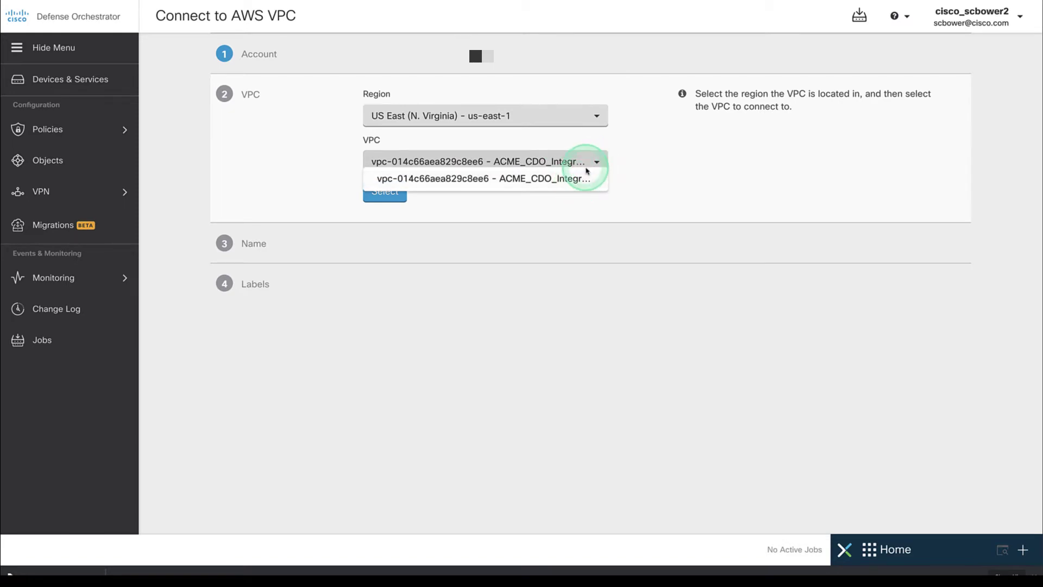
pyautogui.click(566, 163)
pyautogui.click(565, 162)
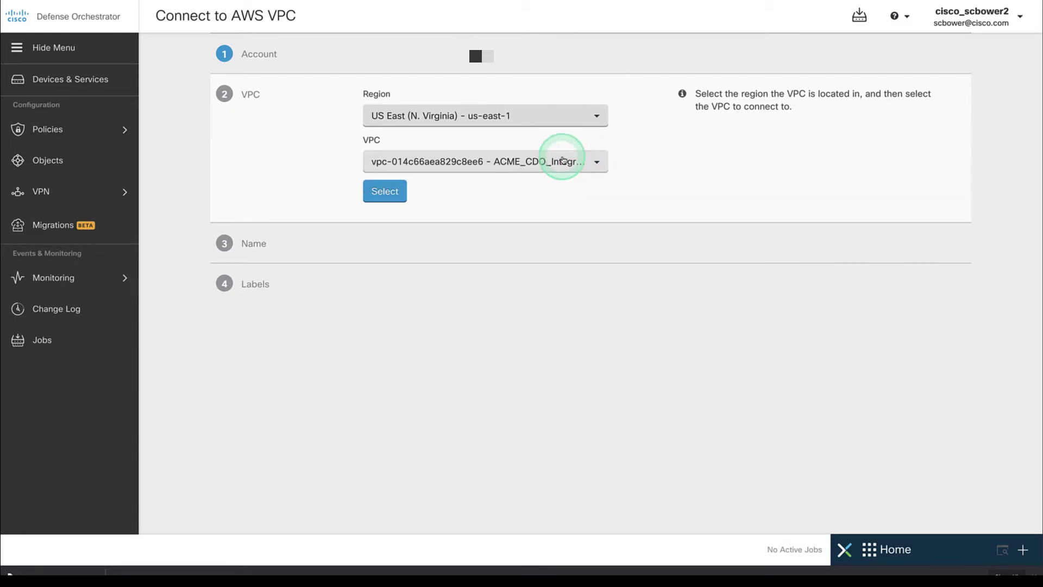
pyautogui.click(394, 193)
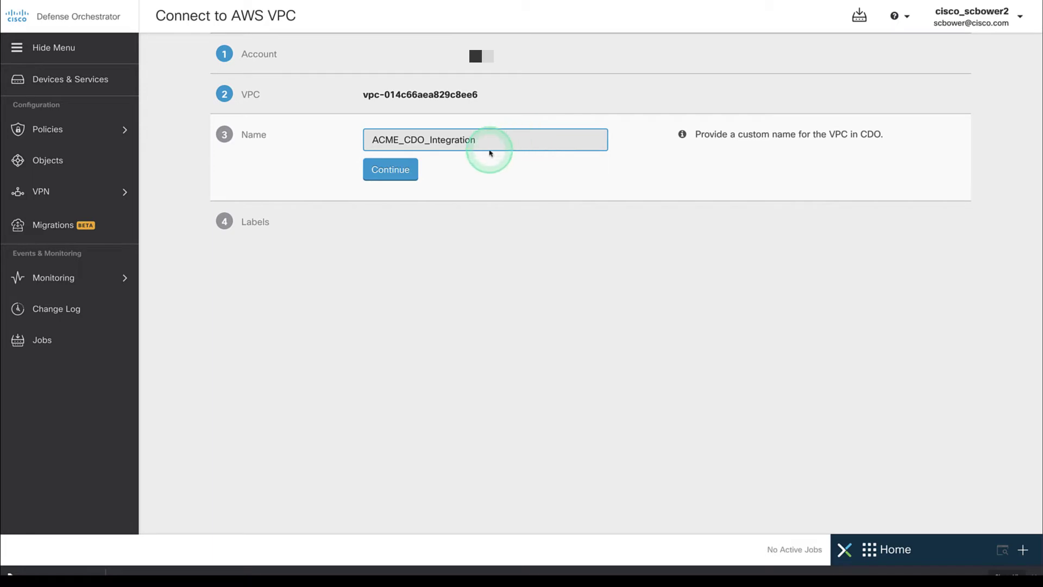
# Accept the VPC name, add label Name: ACME_CDO_Integration, and complete onboarding.
pyautogui.click(401, 169)
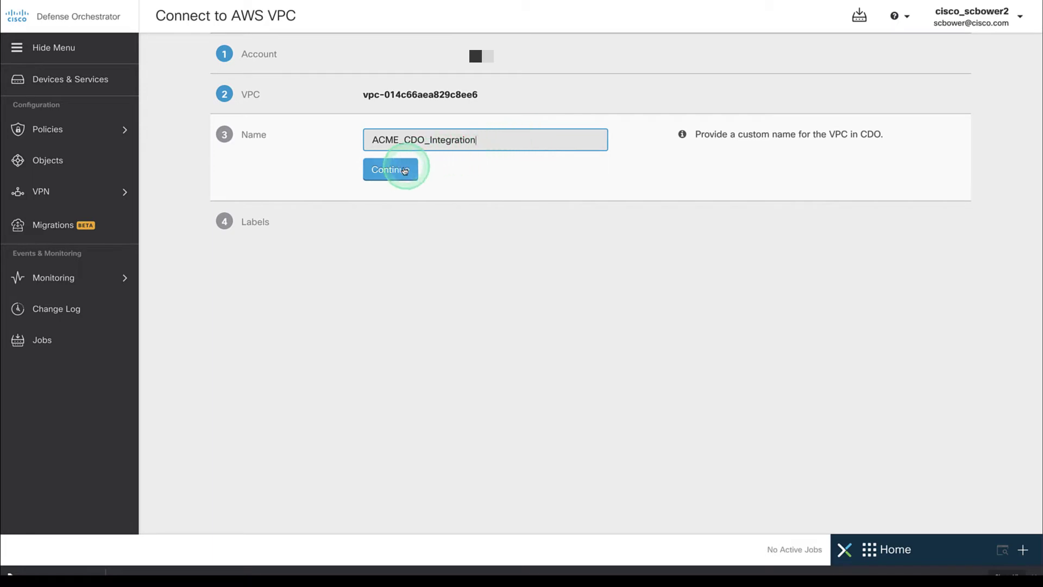
pyautogui.click(494, 213)
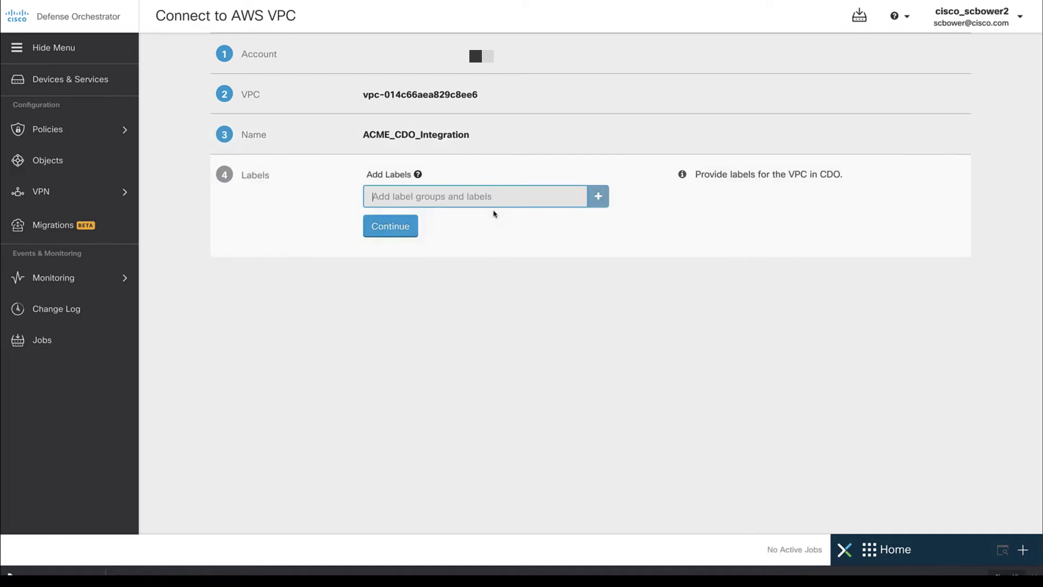
pyautogui.click(498, 198)
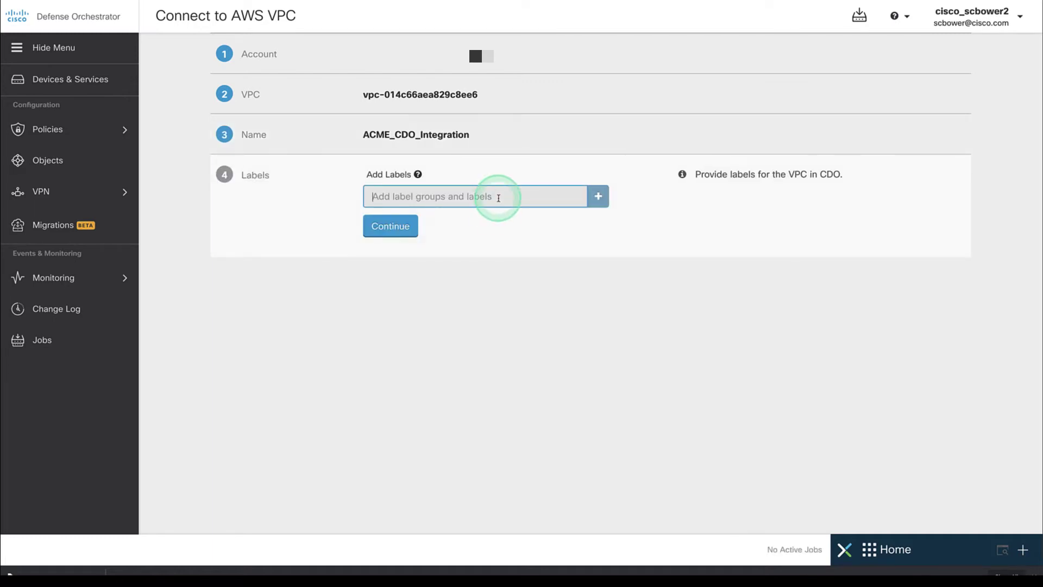
pyautogui.write('N')
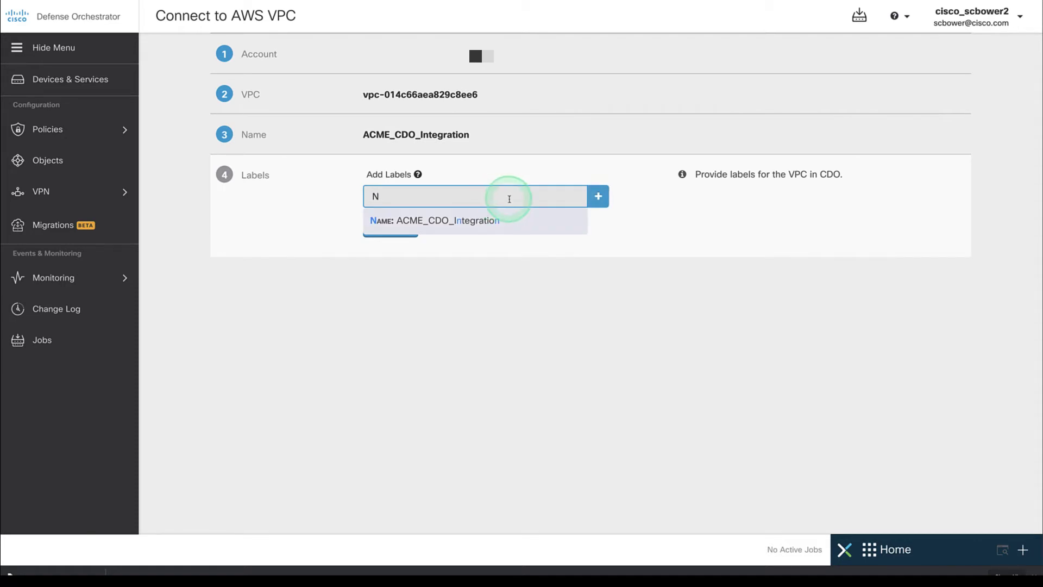
pyautogui.click(489, 221)
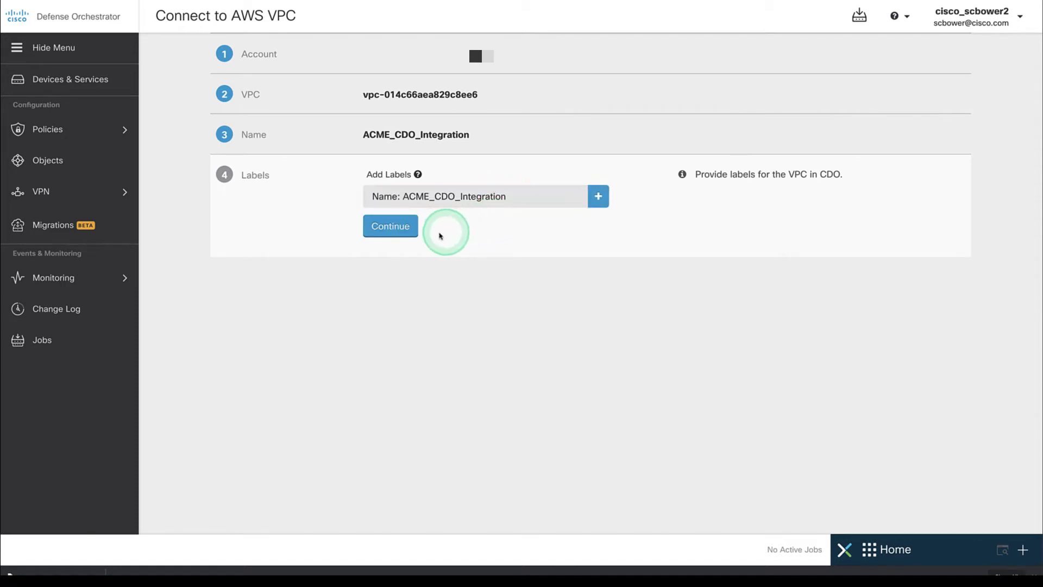
pyautogui.click(401, 232)
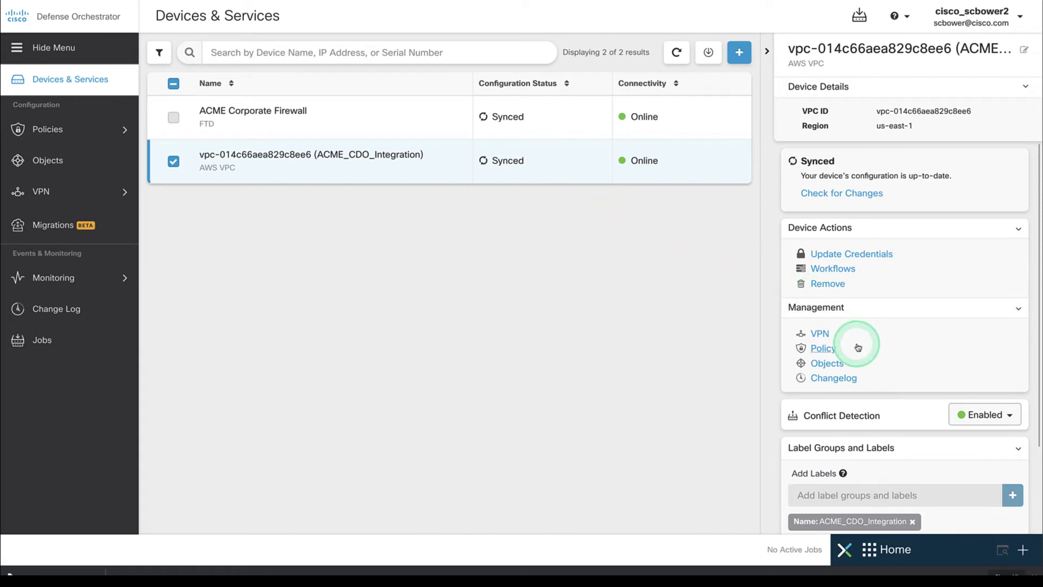
# Open Policy for ACME_CDO_Integration to view its CDO_DB_100 and CDO_Web_DMZ rules.
pyautogui.click(822, 349)
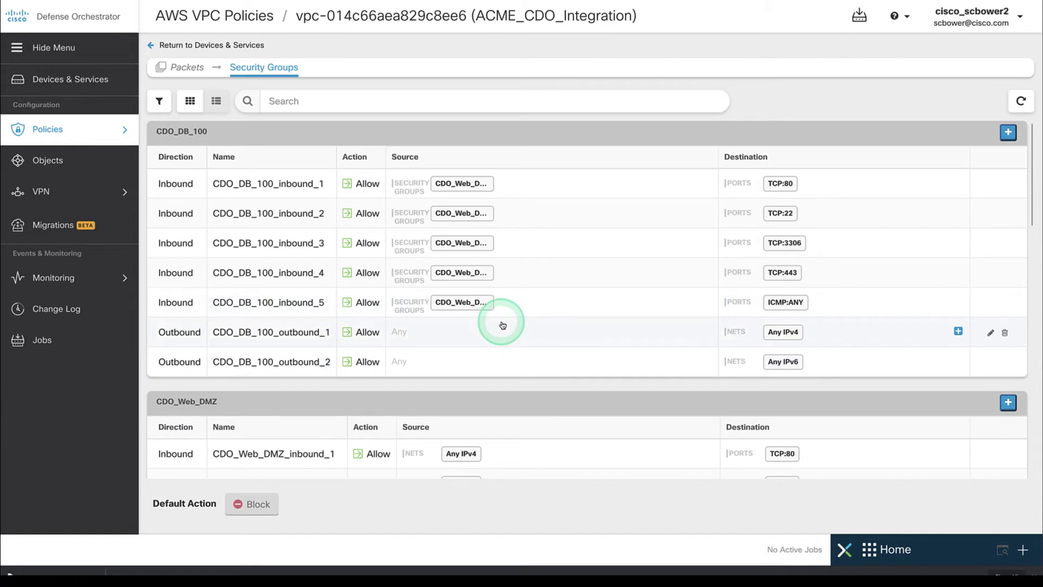
# Scroll the Security Groups list down to CDO_Web_DMZ's inbound and outbound rules.
pyautogui.scroll(-1, 505, 326)
pyautogui.scroll(-3, 521, 313)
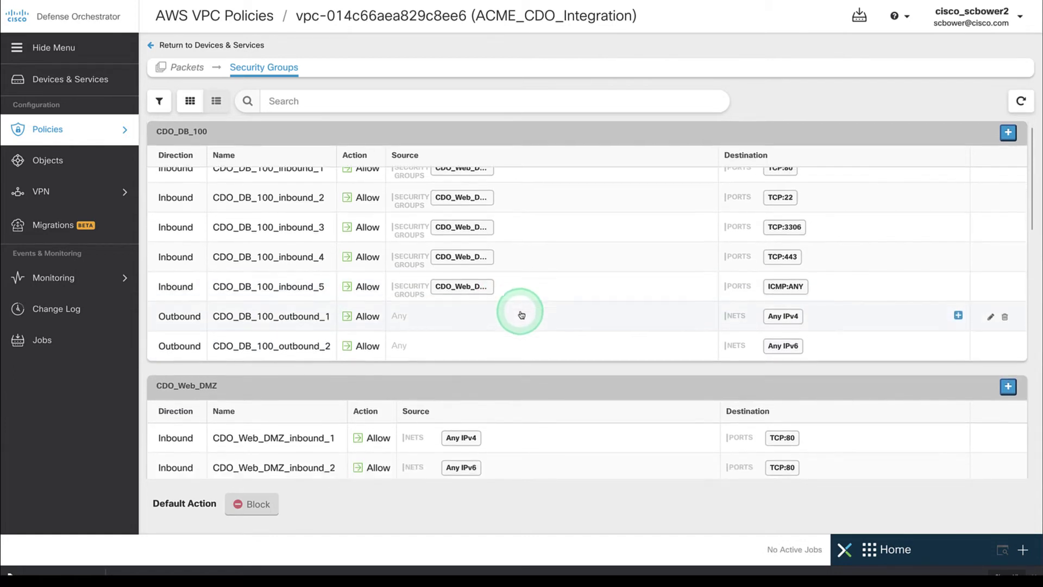
pyautogui.scroll(-8, 551, 413)
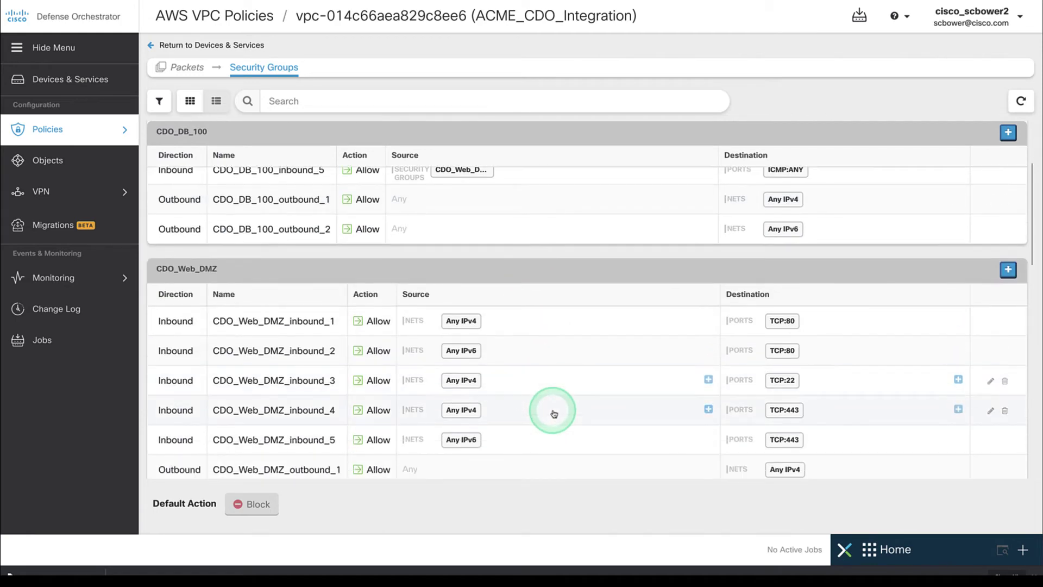
pyautogui.scroll(-8, 549, 407)
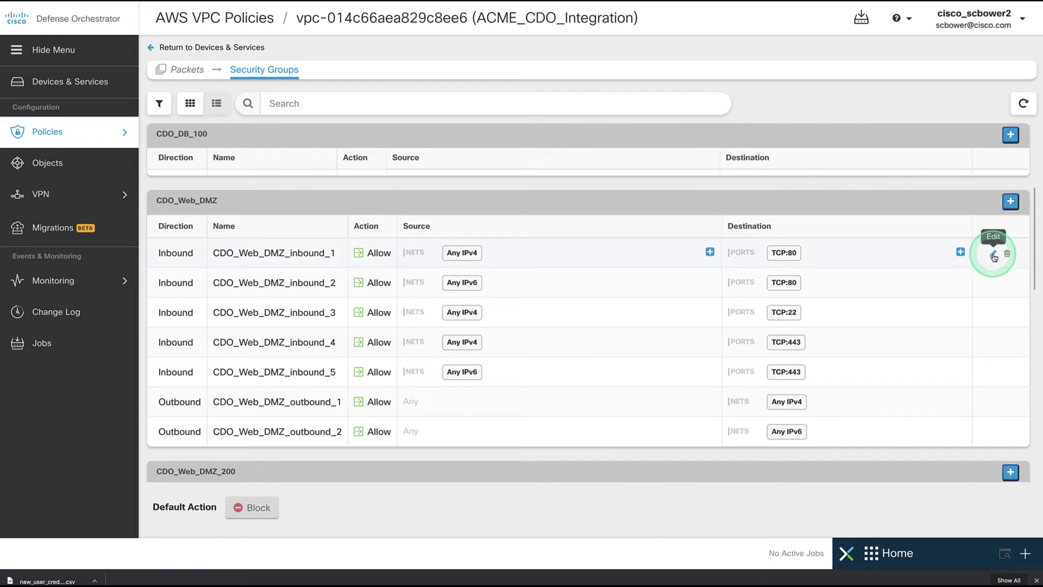
# Change CDO_Web_DMZ_inbound_1's remark to 'Allow Web Access from Internet - change made from CDO' and save.
pyautogui.click(994, 255)
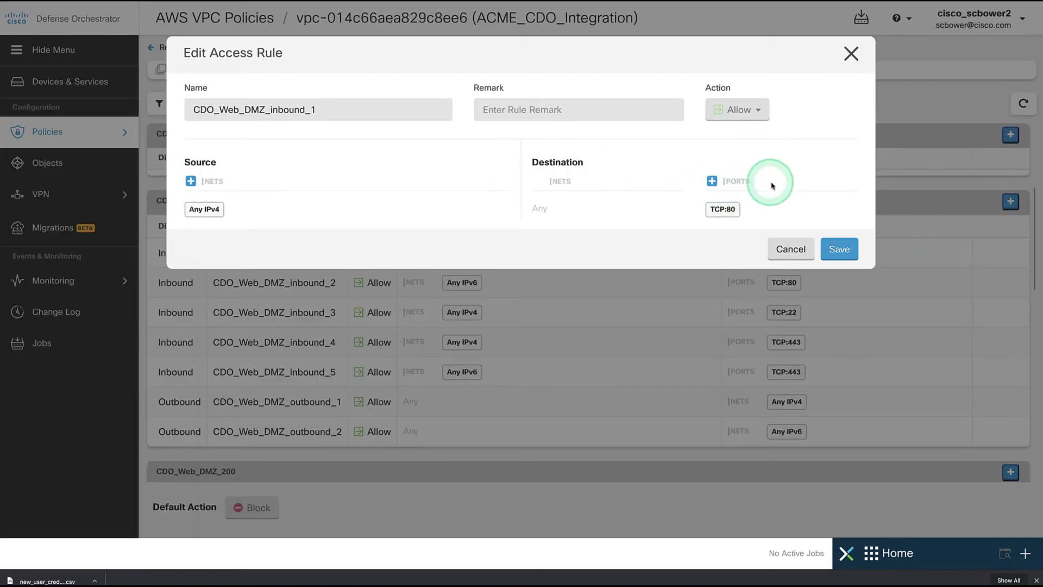
pyautogui.click(596, 108)
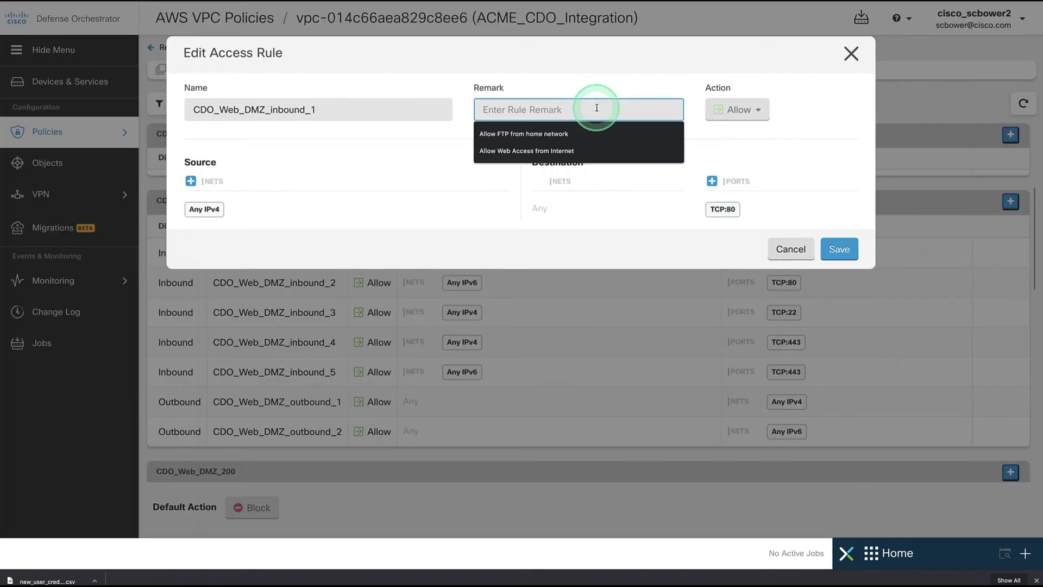
pyautogui.click(590, 152)
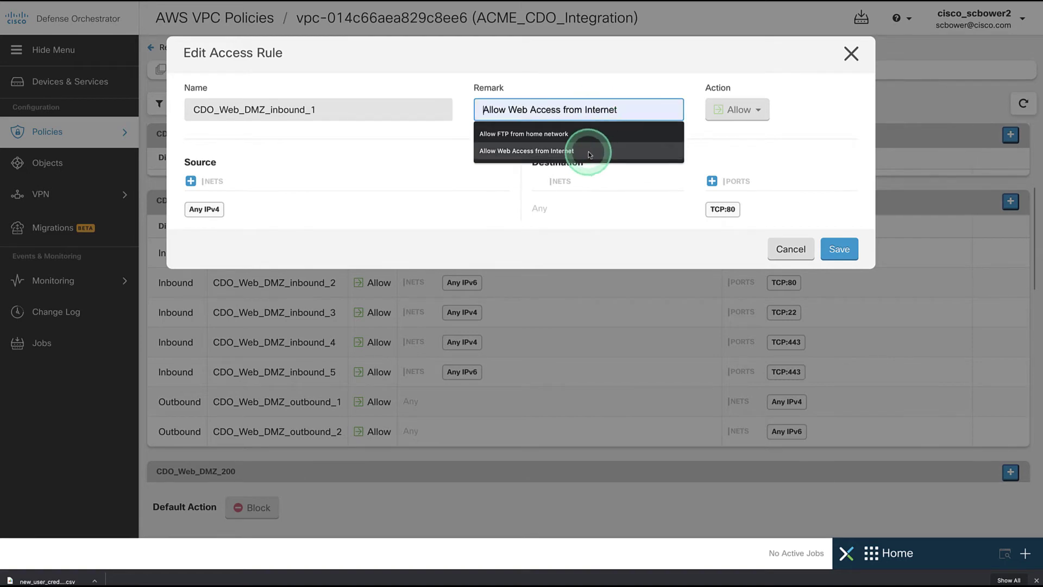
pyautogui.click(609, 155)
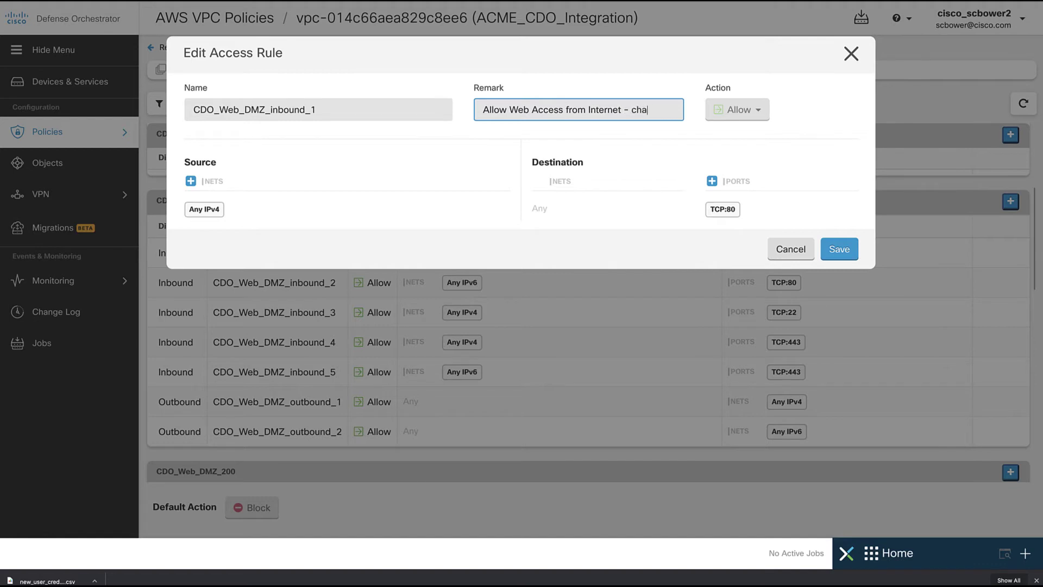
pyautogui.write('made')
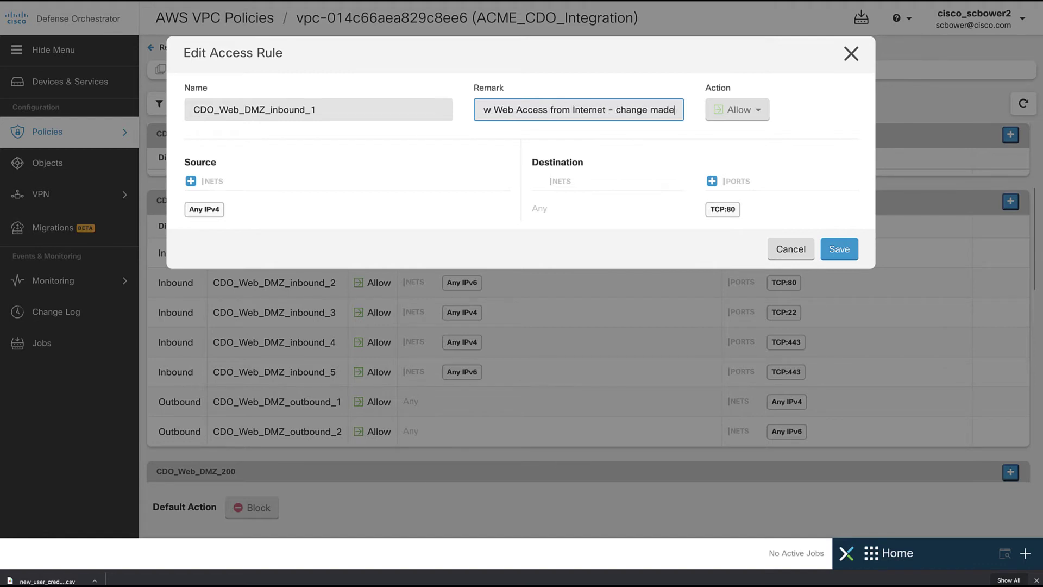
pyautogui.write(' from CDO')
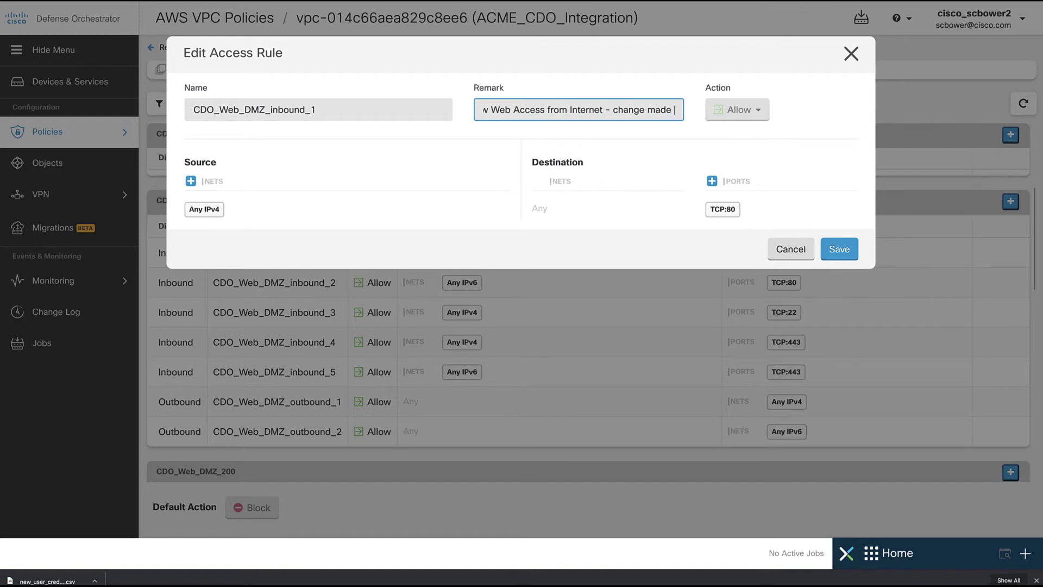
pyautogui.click(608, 154)
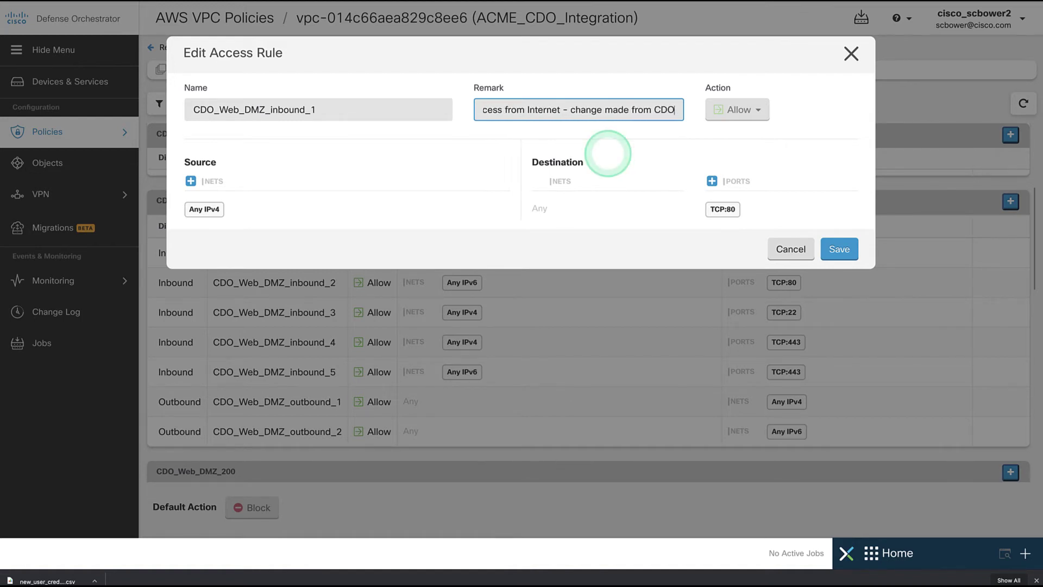
pyautogui.click(842, 251)
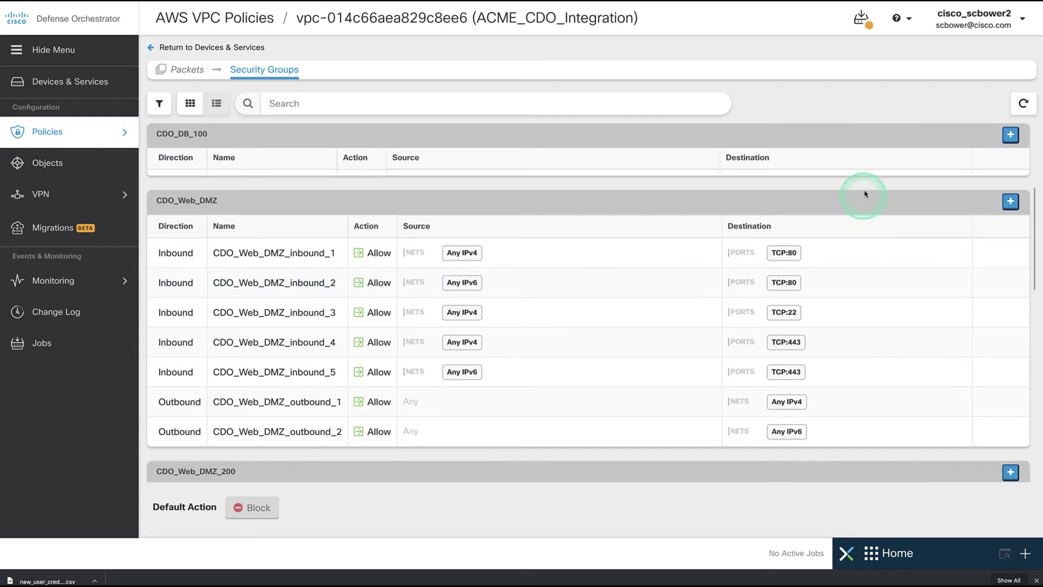
# Deploy the pending rule change to ACME_CDO_Integration from Devices with Pending Changes.
pyautogui.click(868, 20)
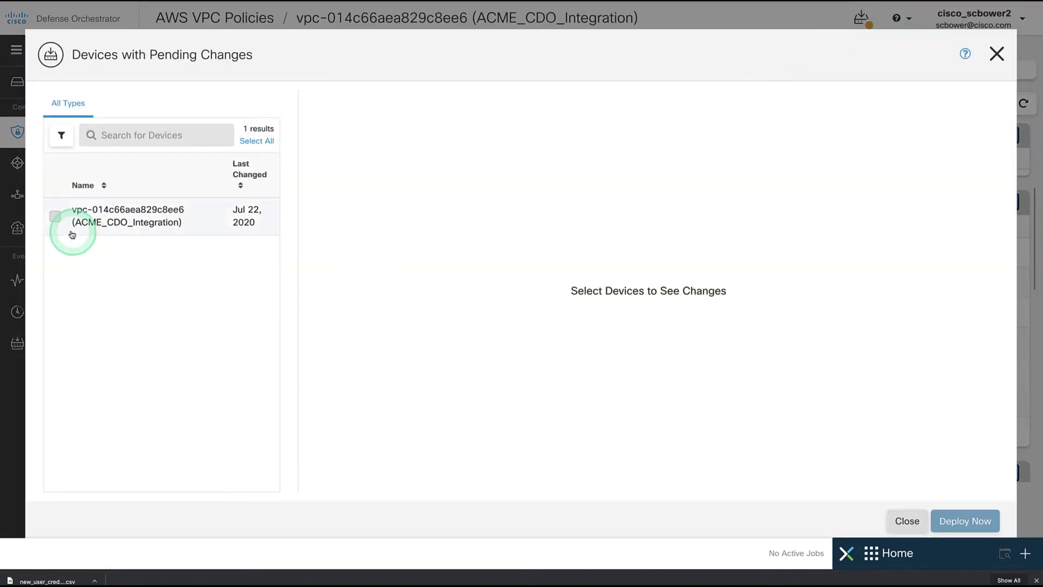
pyautogui.click(957, 519)
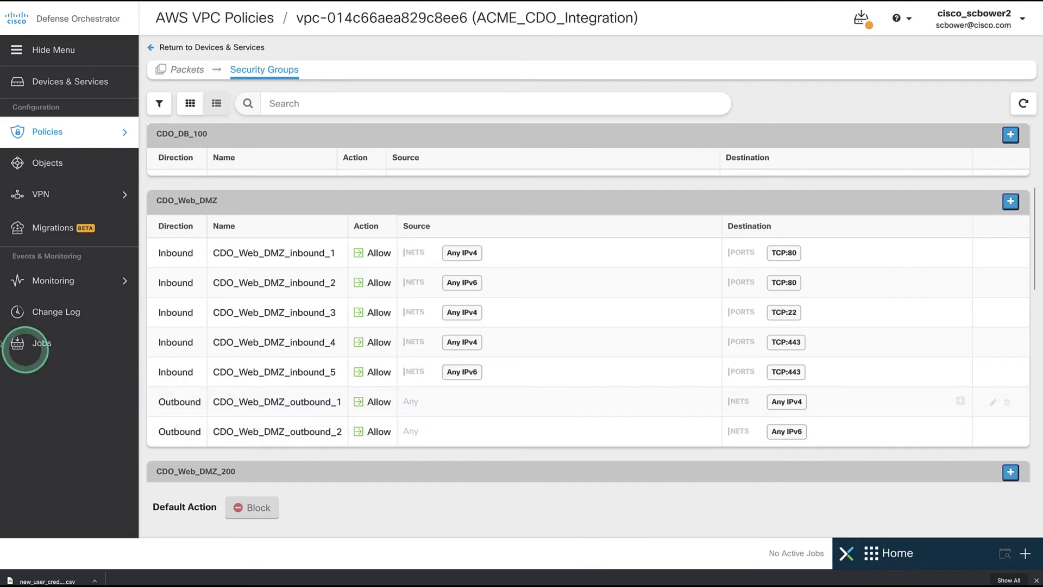
# Expand the latest Change Log entry's L3 Access Rules diff and select the new remark text.
pyautogui.click(35, 318)
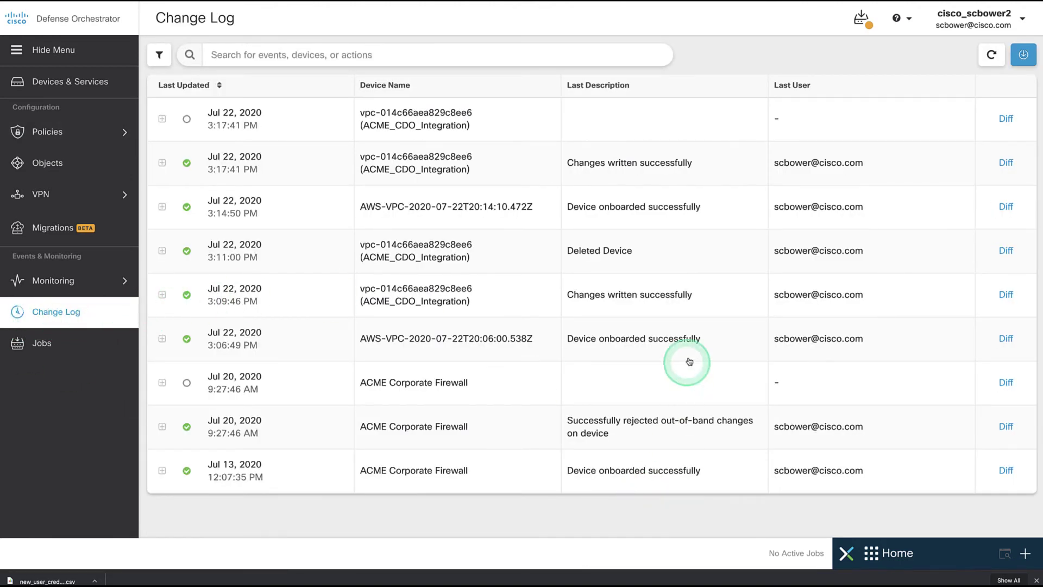
pyautogui.click(993, 56)
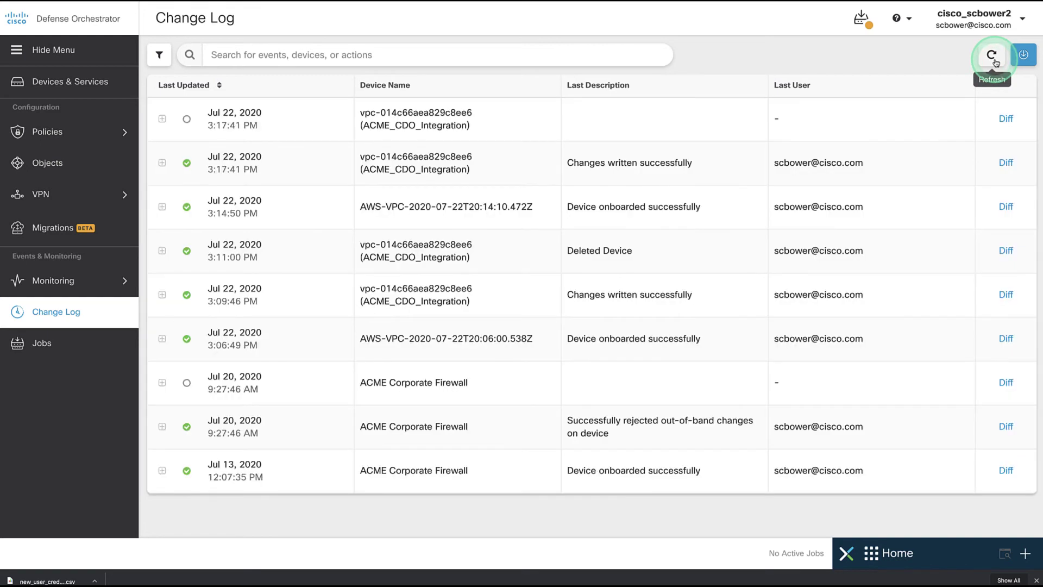
pyautogui.click(516, 235)
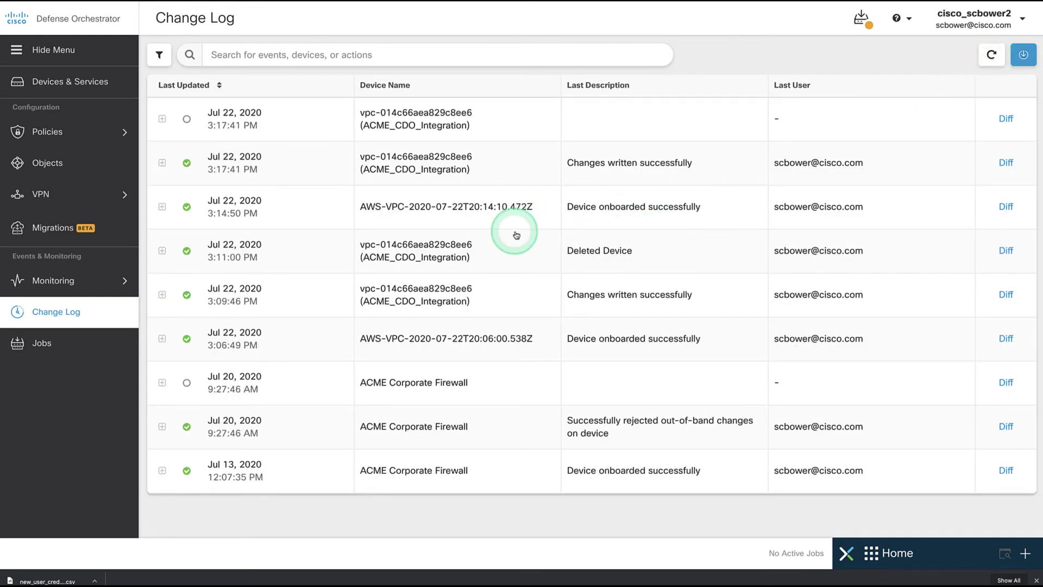
pyautogui.click(164, 163)
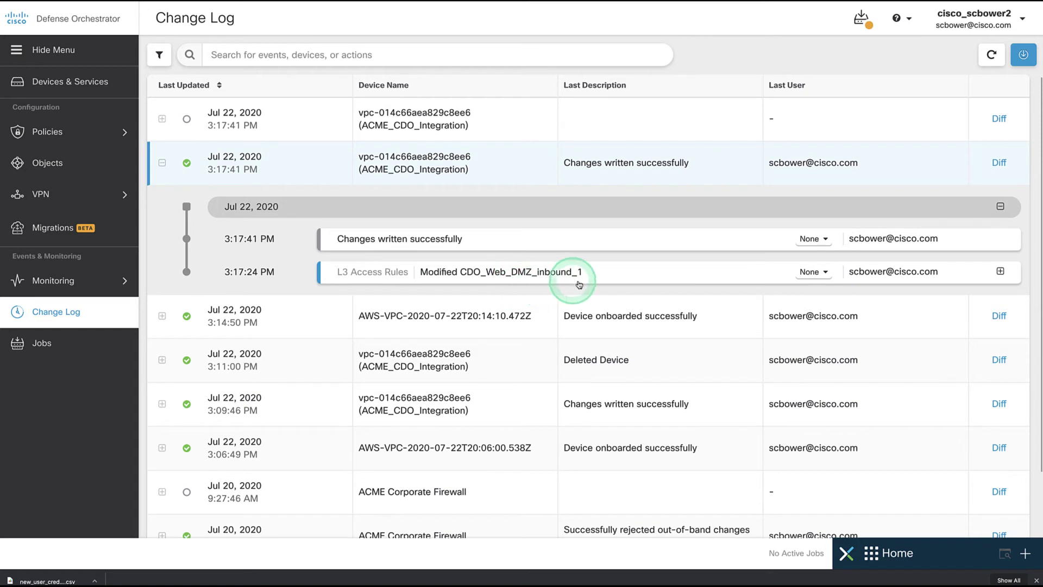
pyautogui.click(1002, 271)
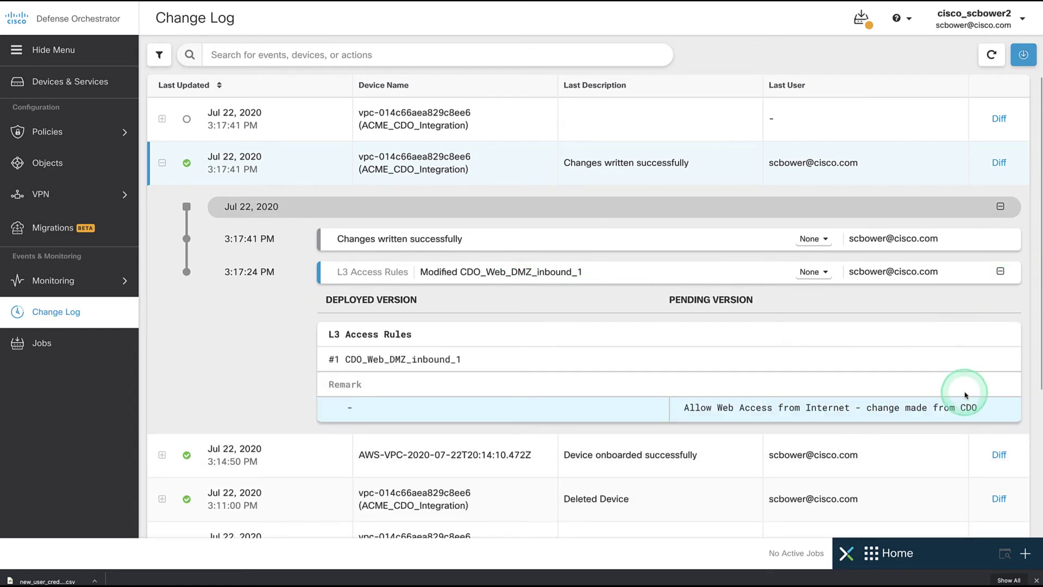
pyautogui.moveTo(981, 408); pyautogui.dragTo(685, 417)
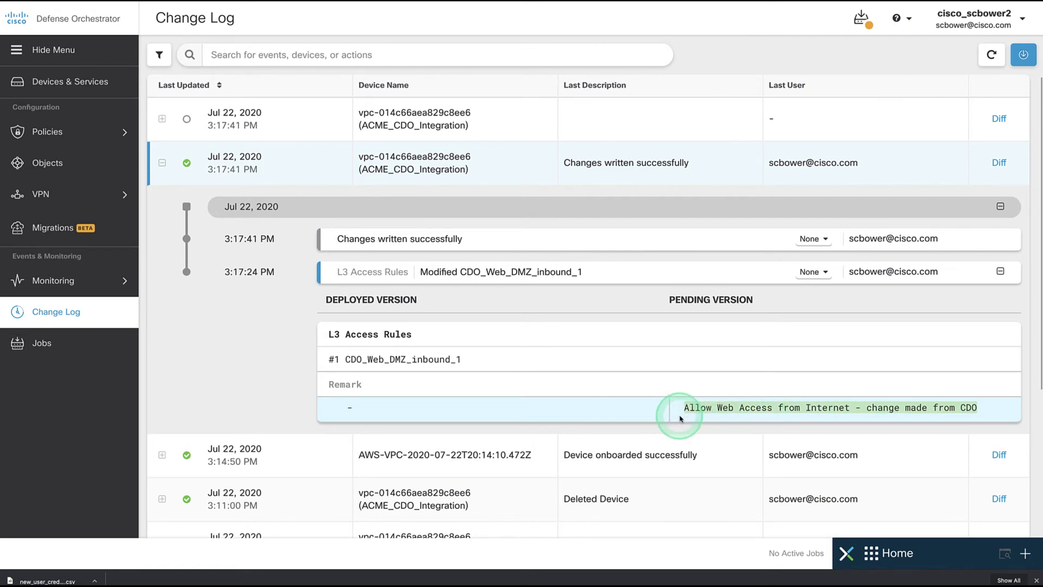
pyautogui.hotkey('ctrl', 'Tab')
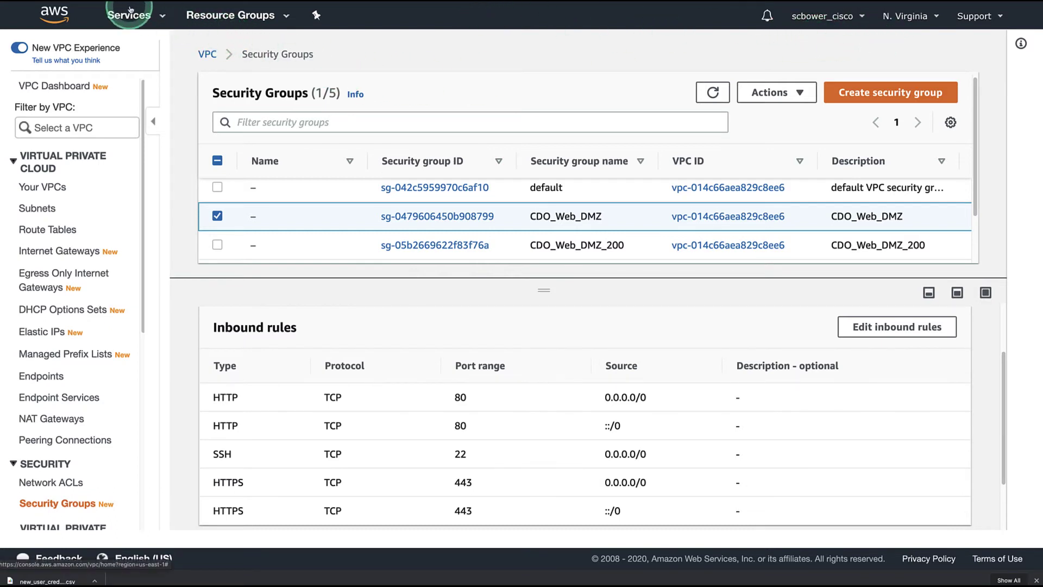
# Refresh the AWS security groups and confirm CDO_Web_DMZ's HTTP rule reads 'Allow Web Access from Internet - change made from CDO', then return to CDO.
pyautogui.click(717, 94)
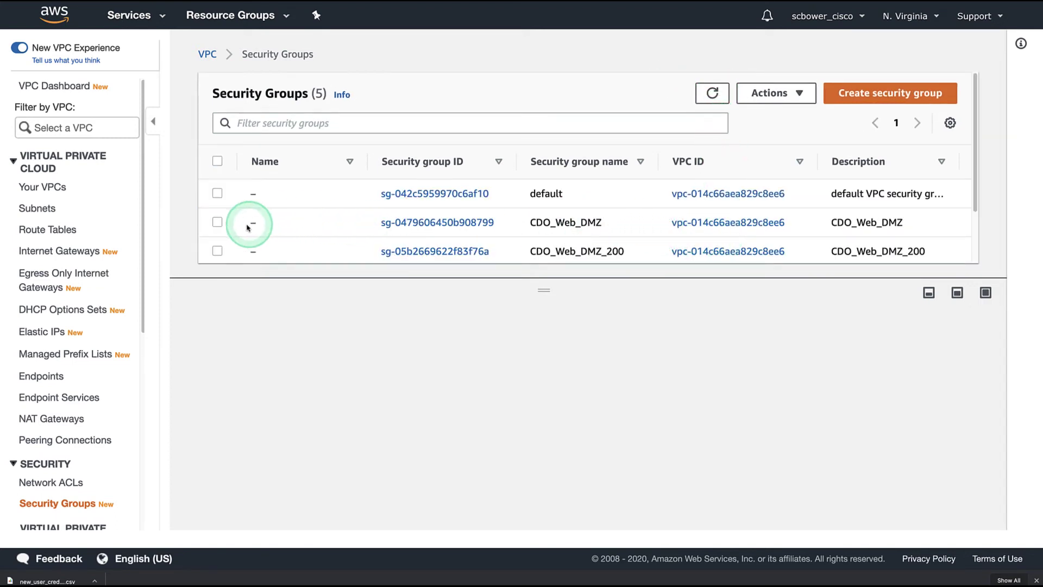
pyautogui.click(218, 222)
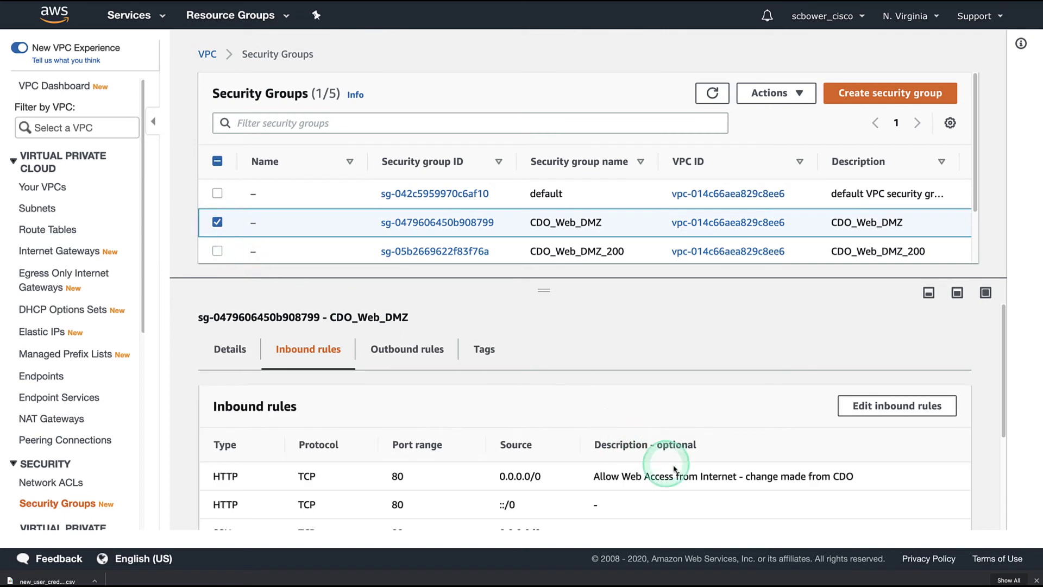
pyautogui.moveTo(865, 482); pyautogui.dragTo(598, 471)
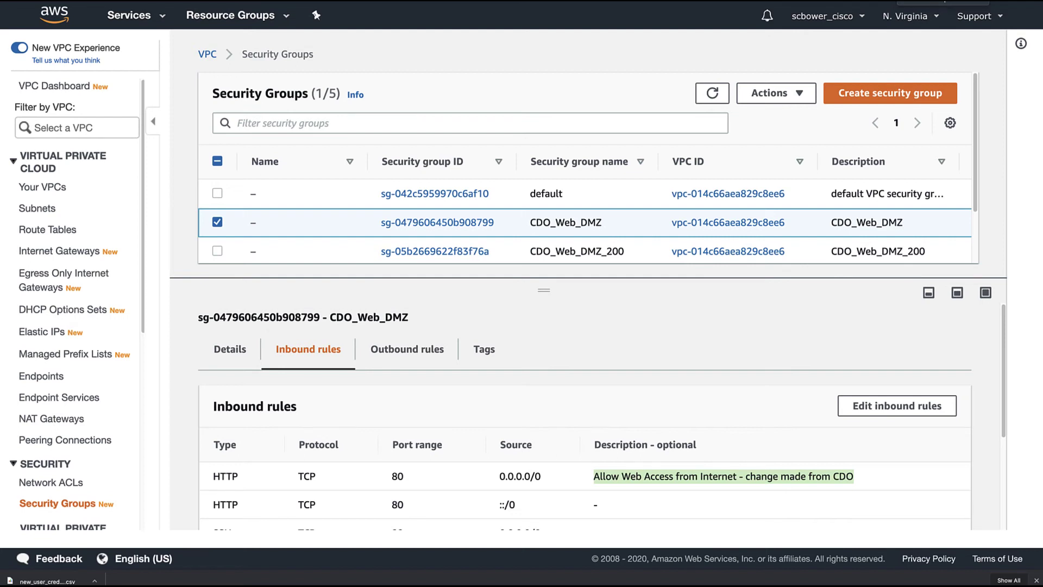
pyautogui.click(90, 21)
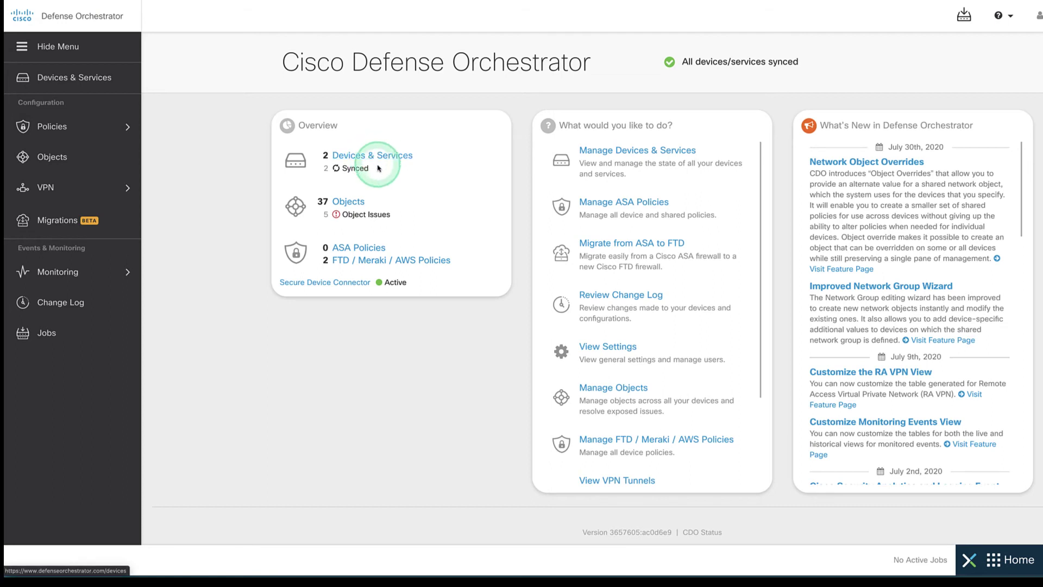
# Note the 5 object issues and open the Objects page listing all 37 objects.
pyautogui.moveTo(322, 217); pyautogui.dragTo(456, 220)
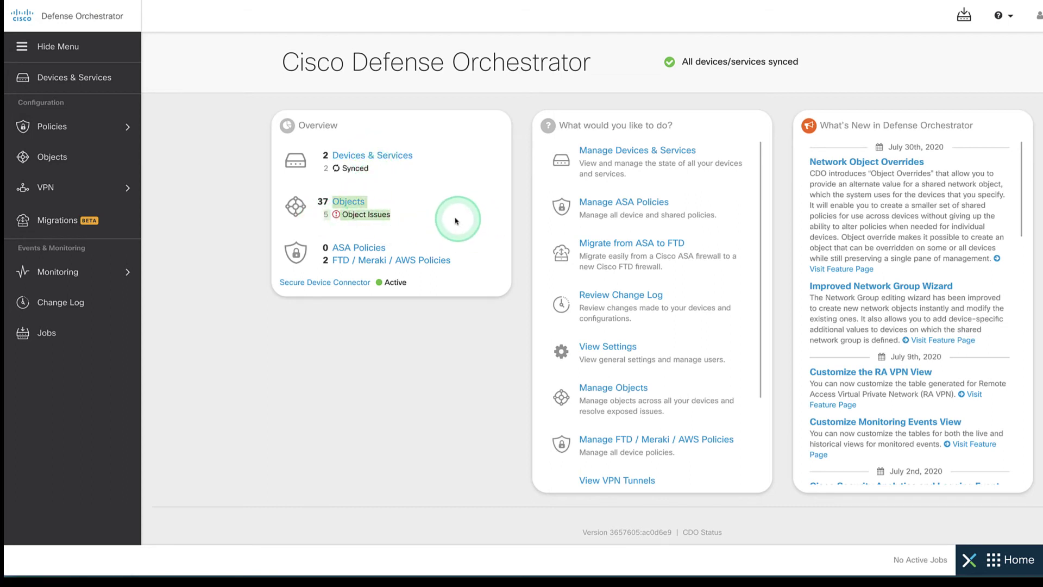
pyautogui.click(363, 204)
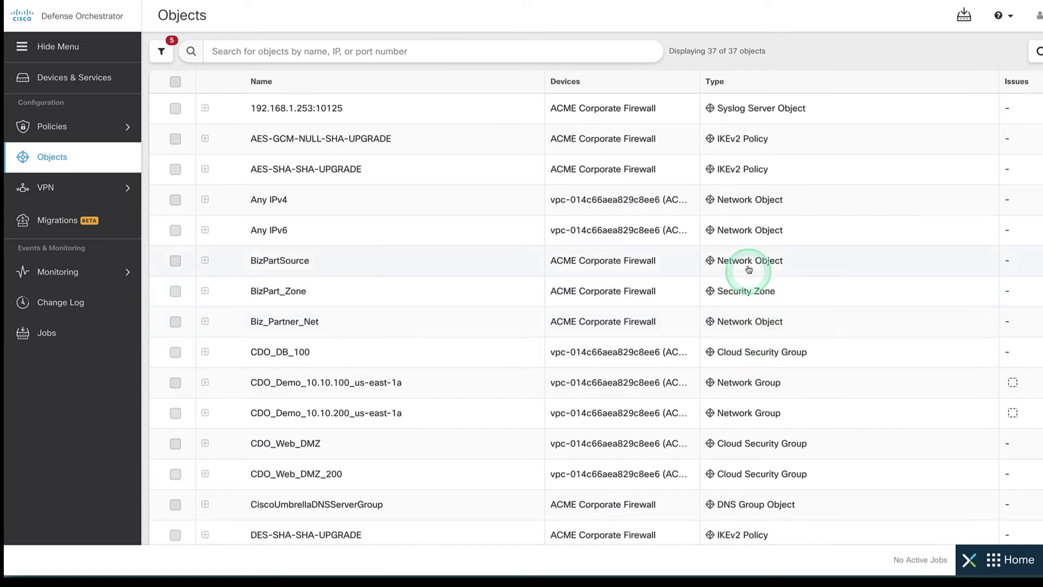
# Filter objects to unused ones on the ACME_CDO_Integration VPC and expand both groups (10.10.100.0/24, 10.10.200.0/24).
pyautogui.click(163, 52)
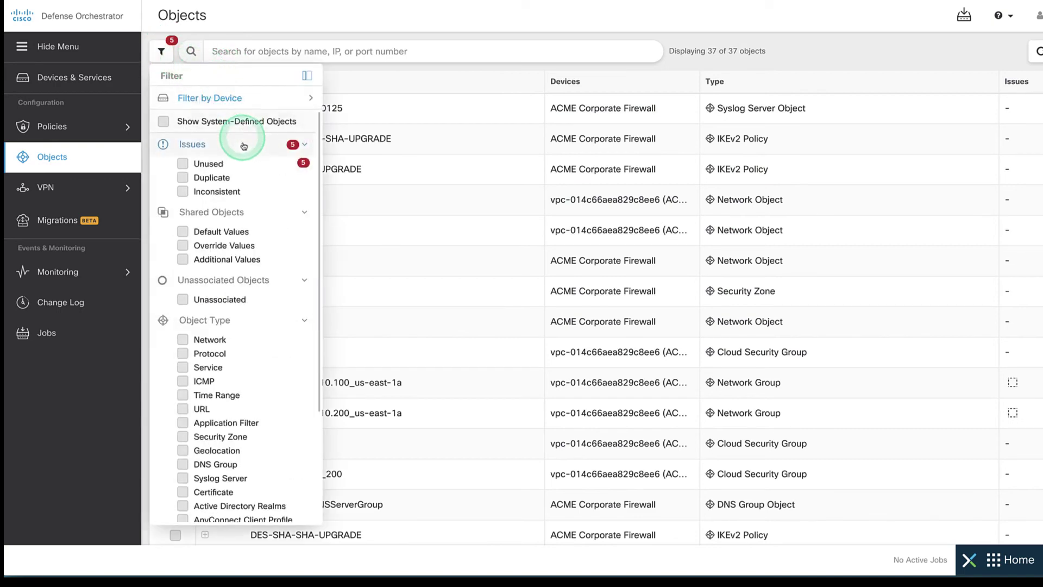
pyautogui.click(183, 164)
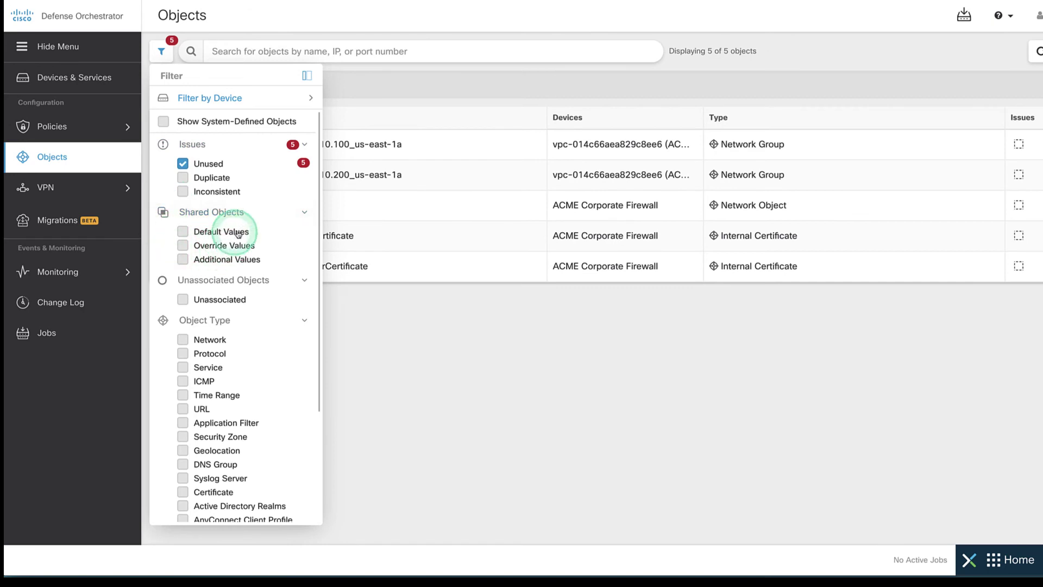
pyautogui.click(183, 99)
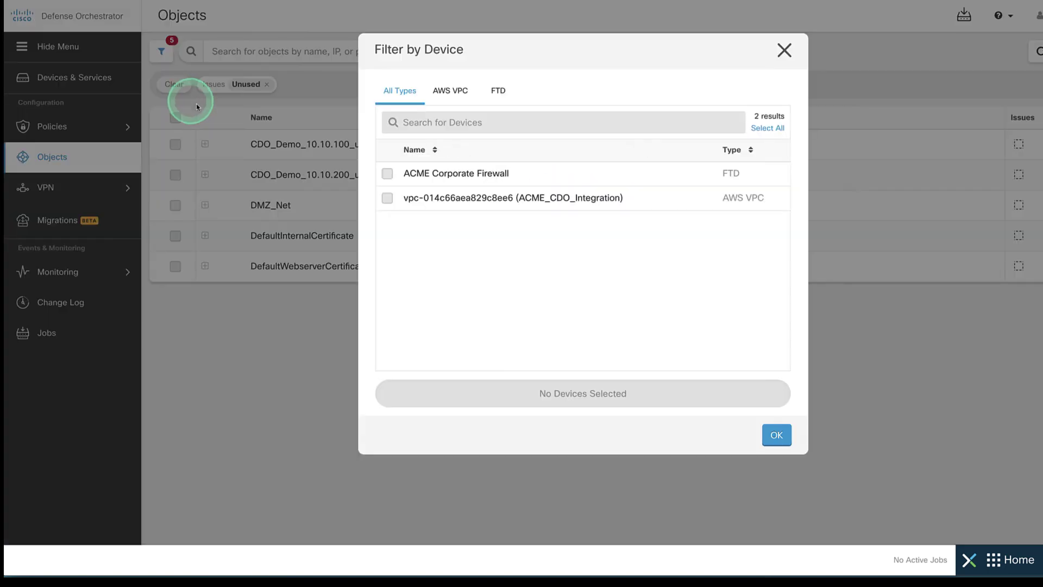
pyautogui.click(387, 199)
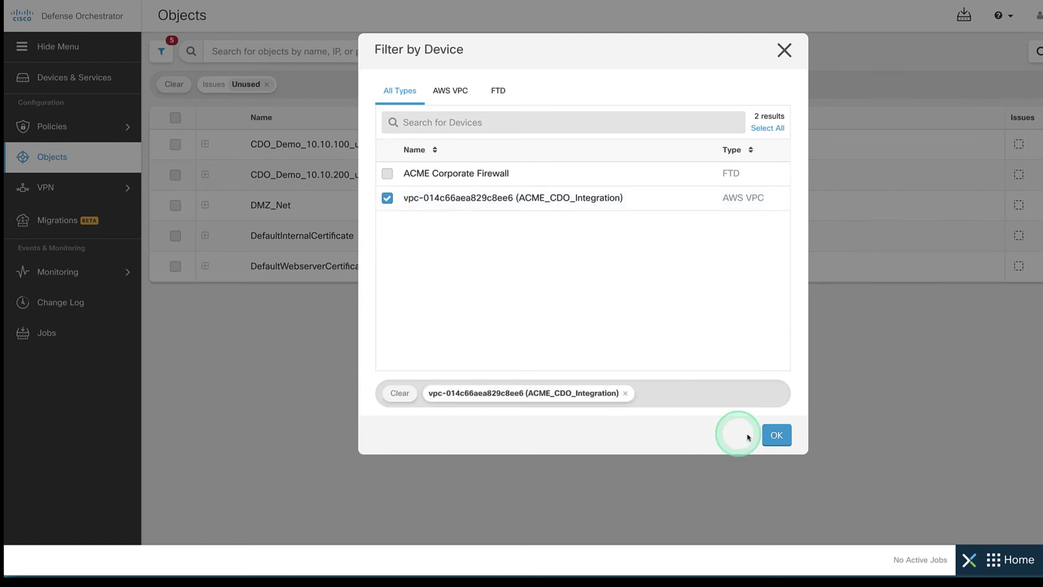
pyautogui.click(775, 434)
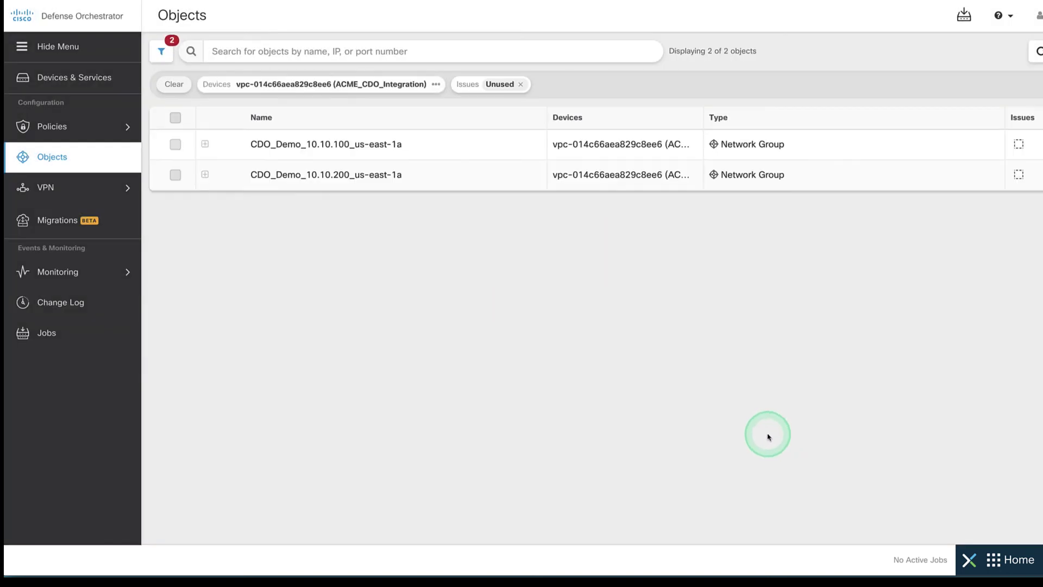
pyautogui.click(204, 143)
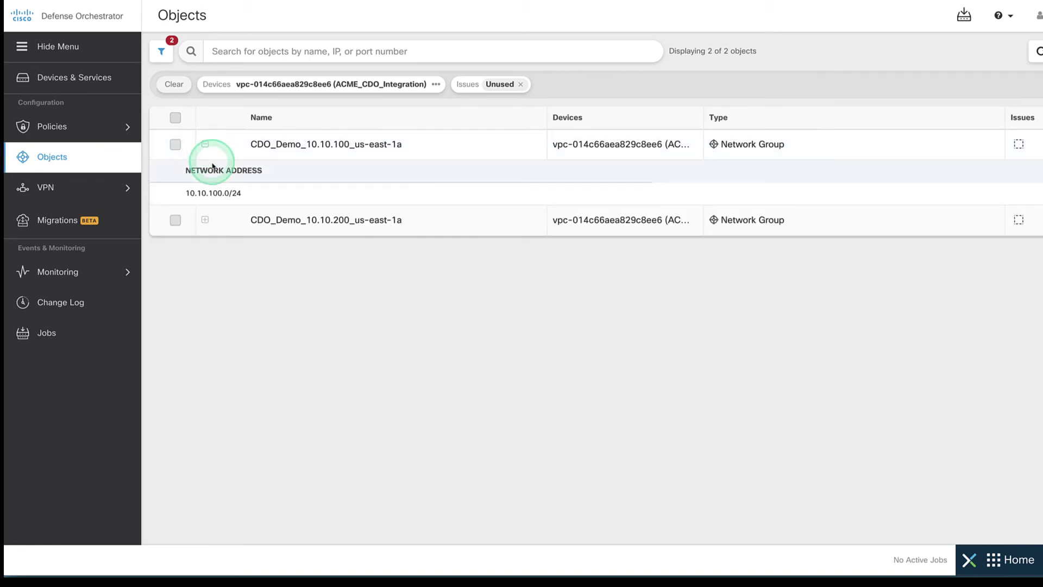
pyautogui.click(205, 220)
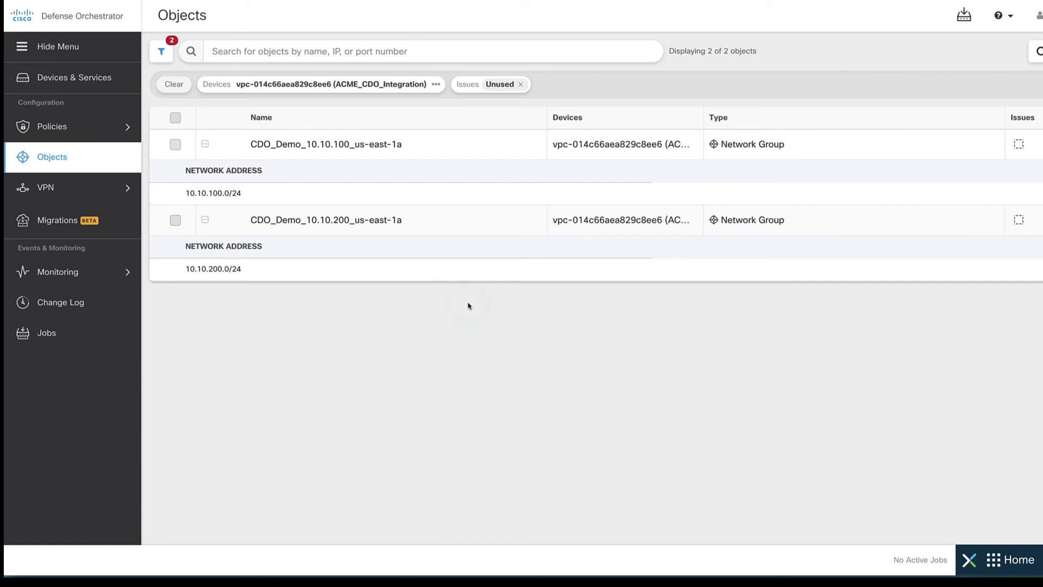
# Delete the network groups CDO_Demo_10.10.200_us-east-1a and CDO_Demo_10.10.100_us-east-1a.
pyautogui.click(175, 220)
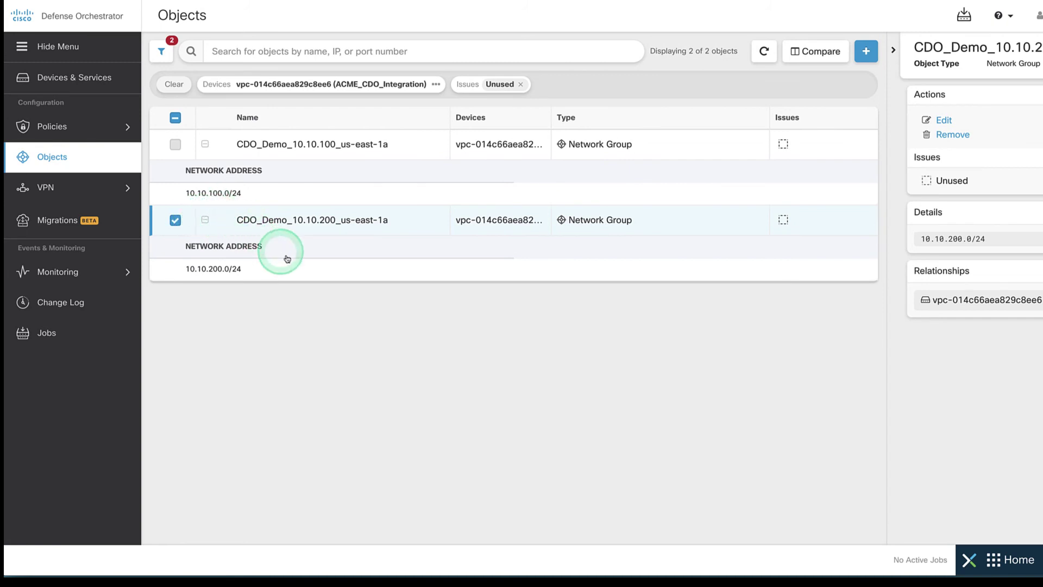
pyautogui.click(176, 145)
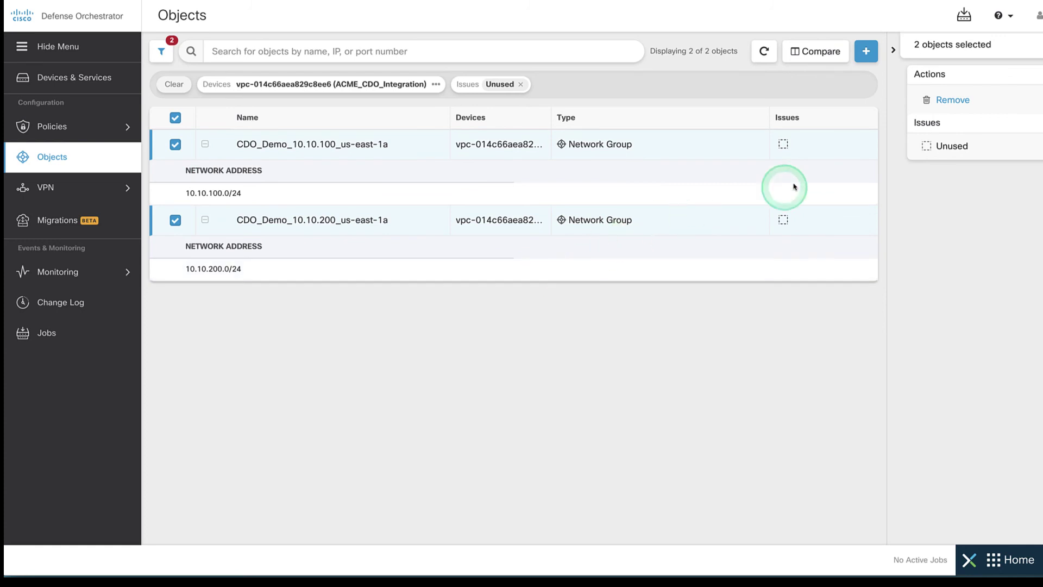
pyautogui.click(946, 101)
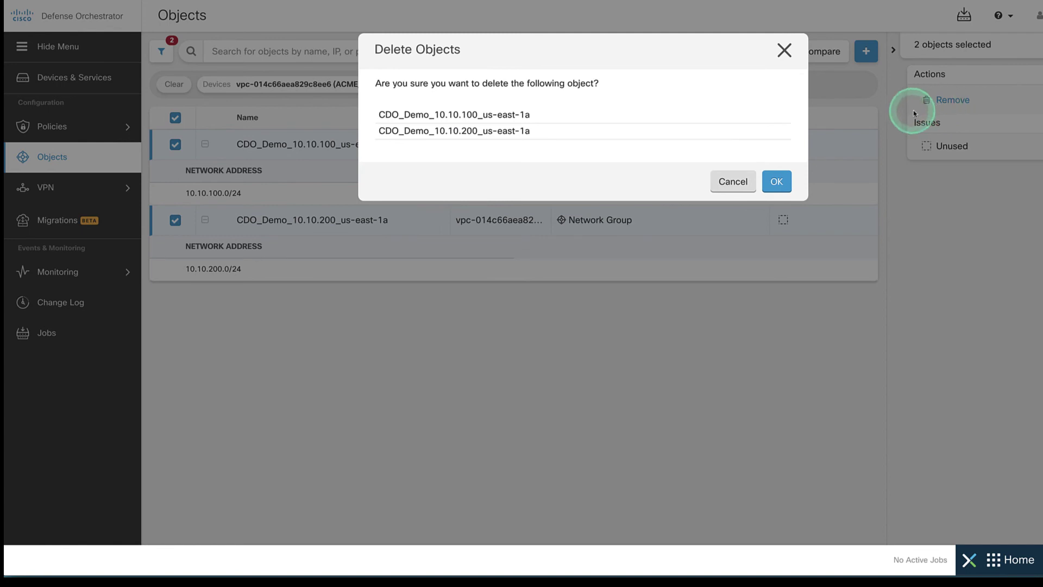
pyautogui.click(769, 181)
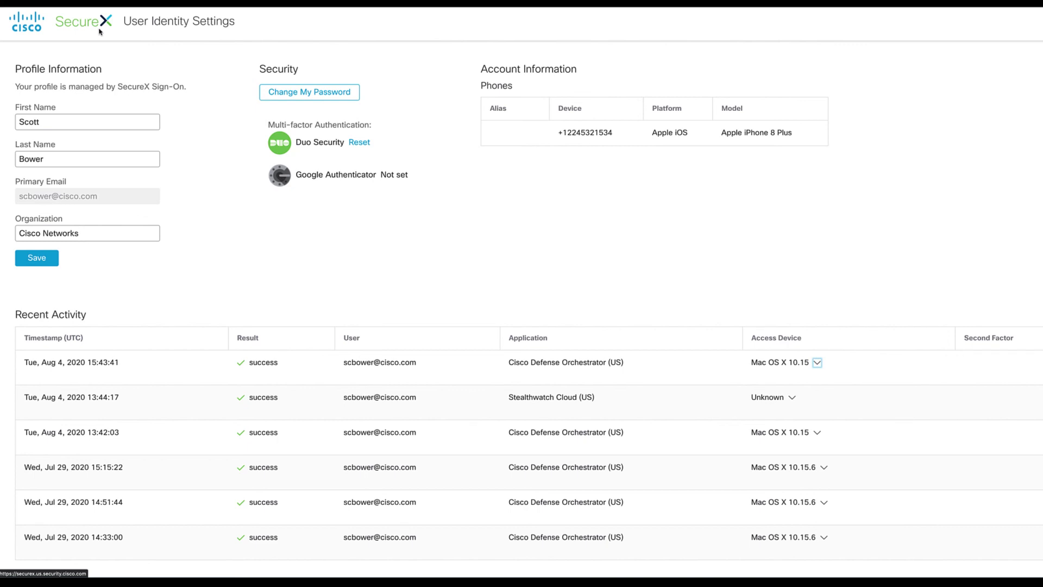
# Expand the latest Defense Orchestrator sign-in to show its Firefox 79.0 browser and location details.
pyautogui.click(117, 25)
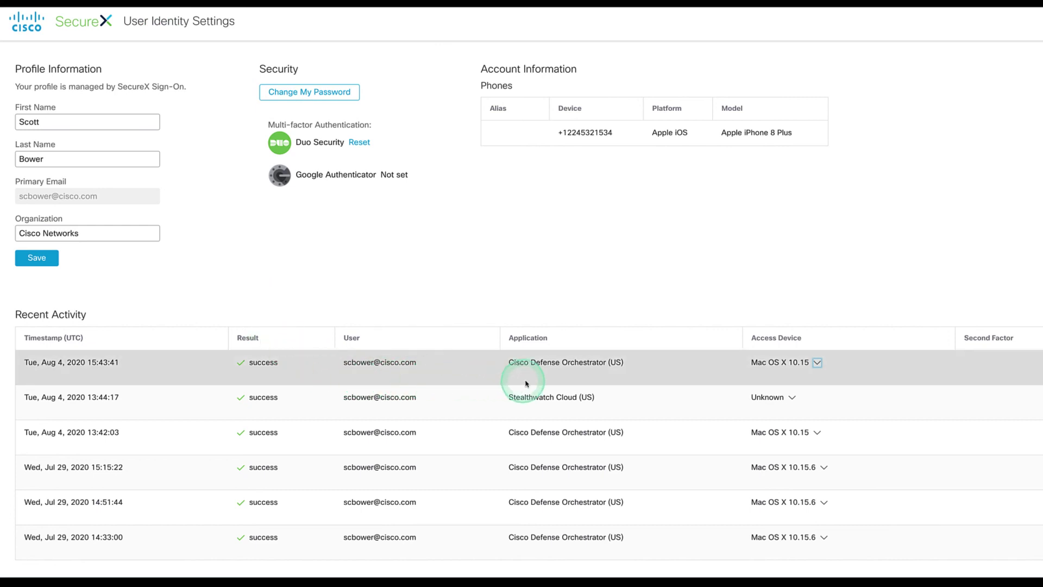
pyautogui.click(817, 364)
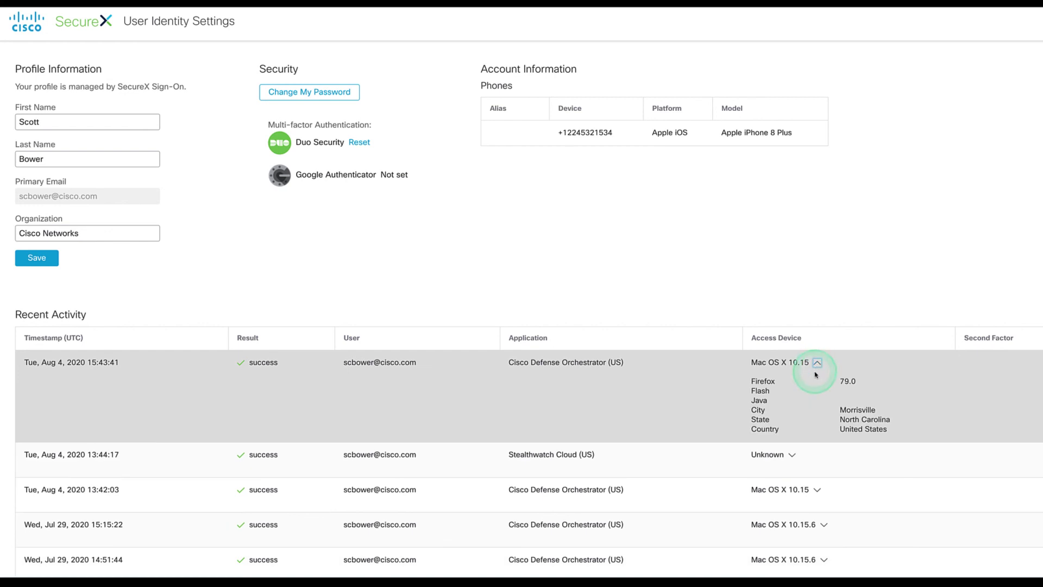